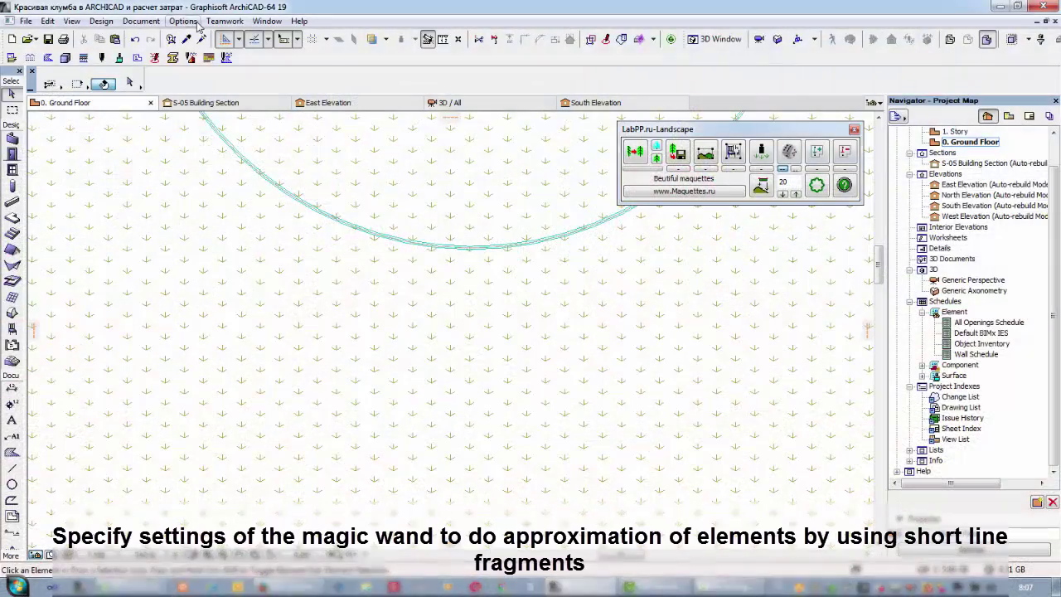
Set the Magic Wand to approximate curves by a segment length of 100, giving preference to linear segments.
{"action": "left_click", "coordinate": [196, 22]}
{"action": "left_click", "coordinate": [225, 107]}
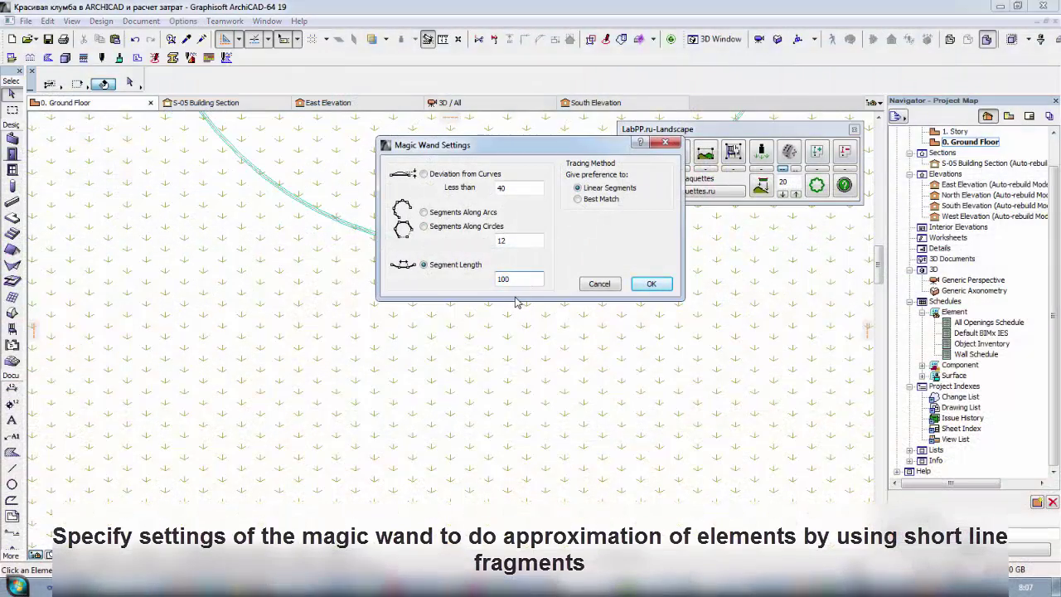
{"action": "left_click", "coordinate": [649, 284]}
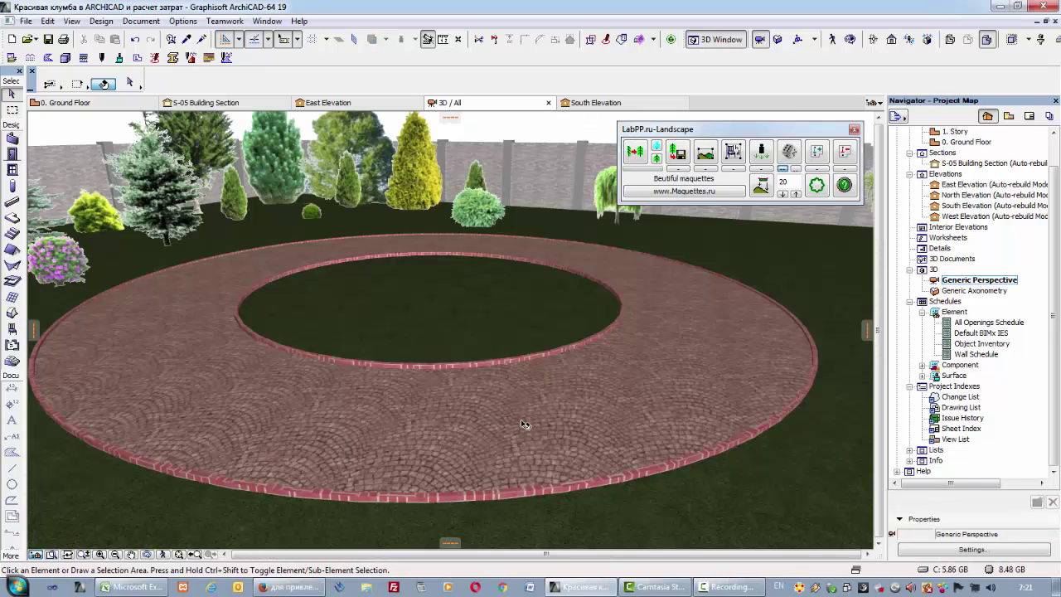
On the ground floor plan, trace a mesh from the inner curb circle with the Magic Wand and cut a hole along the outer flower contour.
{"action": "scroll", "coordinate": [528, 425], "scroll_direction": "up", "scroll_amount": 2}
{"action": "key", "text": "F2"}
{"action": "scroll", "coordinate": [446, 308], "scroll_direction": "up", "scroll_amount": 3}
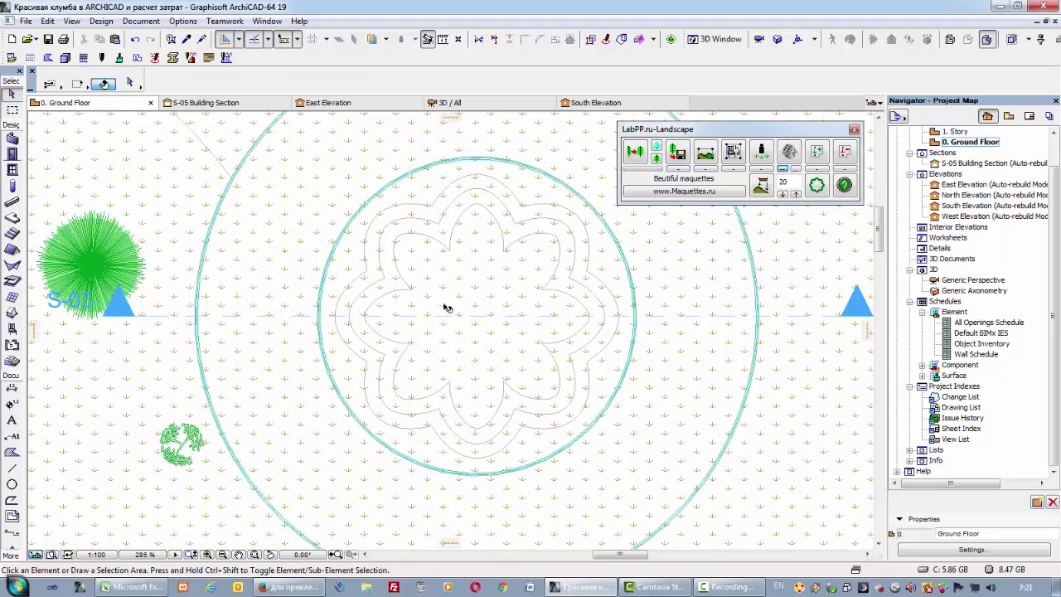
{"action": "left_click", "coordinate": [12, 361]}
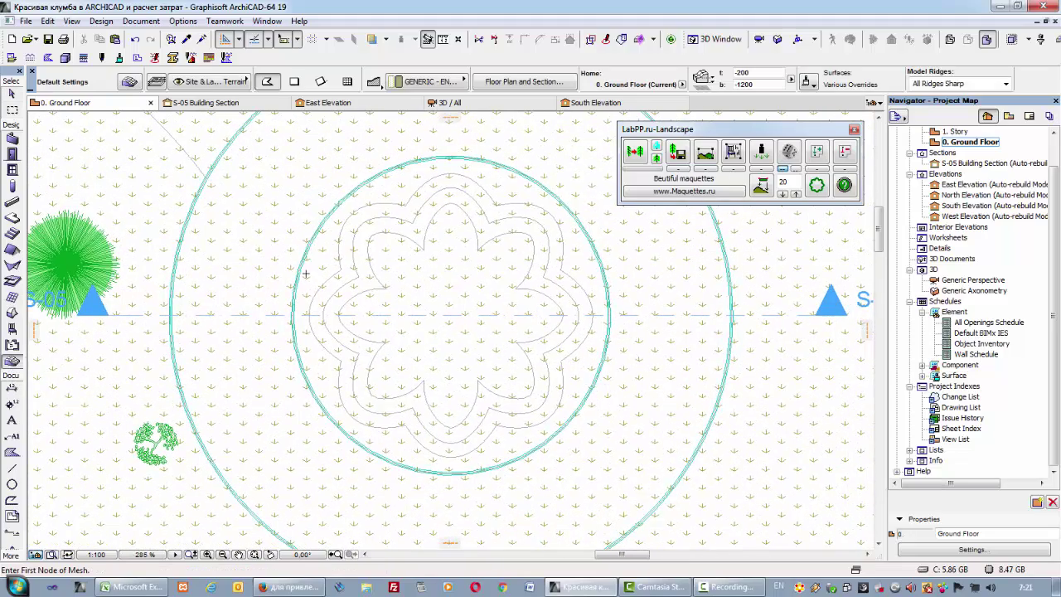
{"action": "scroll", "coordinate": [305, 274], "scroll_direction": "up", "scroll_amount": 10}
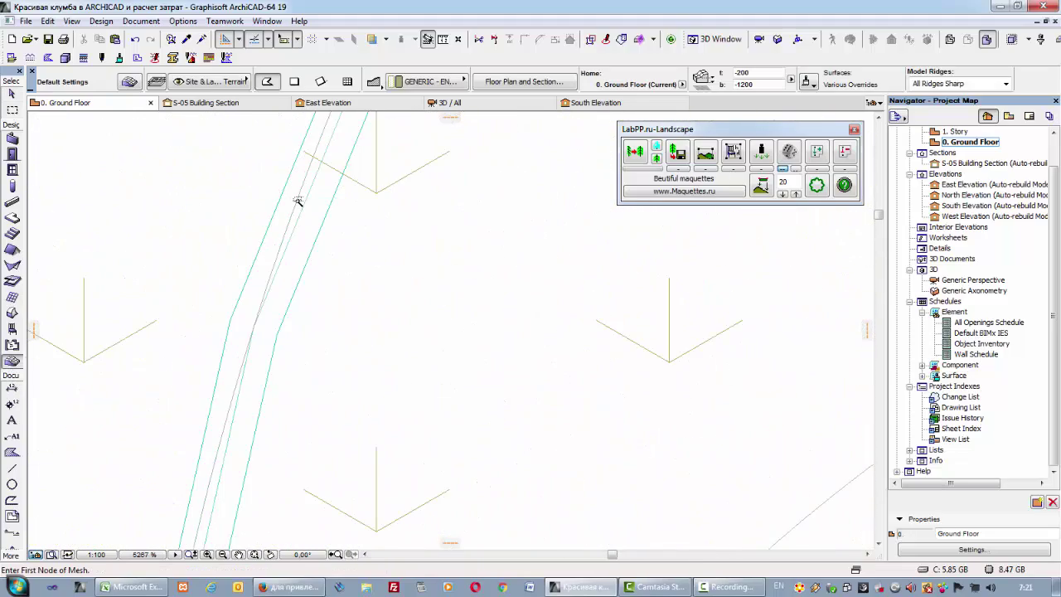
{"action": "left_click", "coordinate": [12, 93]}
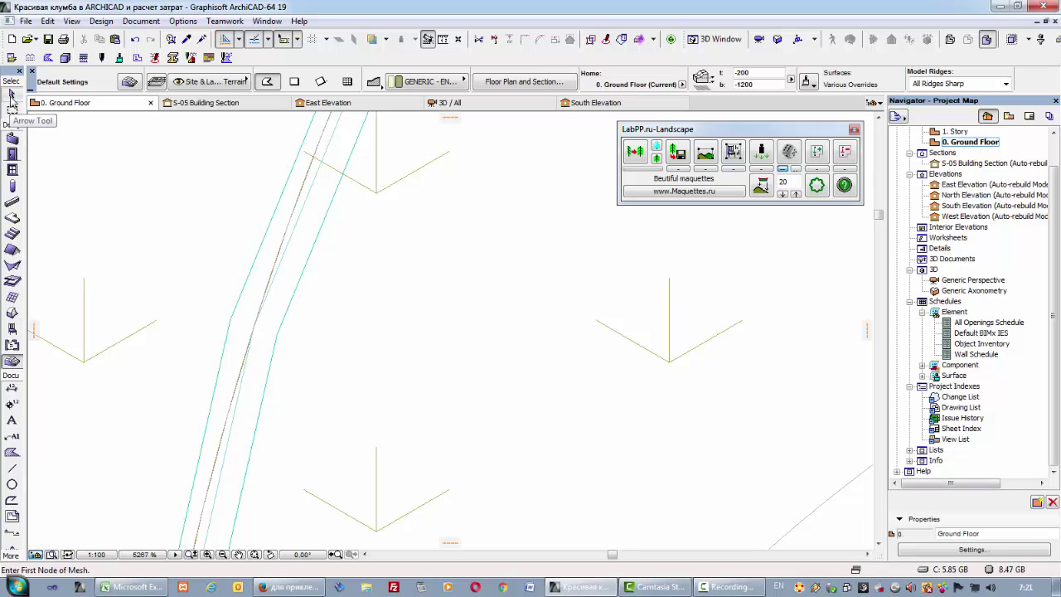
{"action": "left_click", "coordinate": [391, 339]}
{"action": "scroll", "coordinate": [363, 334], "scroll_direction": "down", "scroll_amount": 6}
{"action": "middle_click_drag", "start_coordinate": [323, 323], "coordinate": [245, 289]}
{"action": "left_click", "coordinate": [11, 361]}
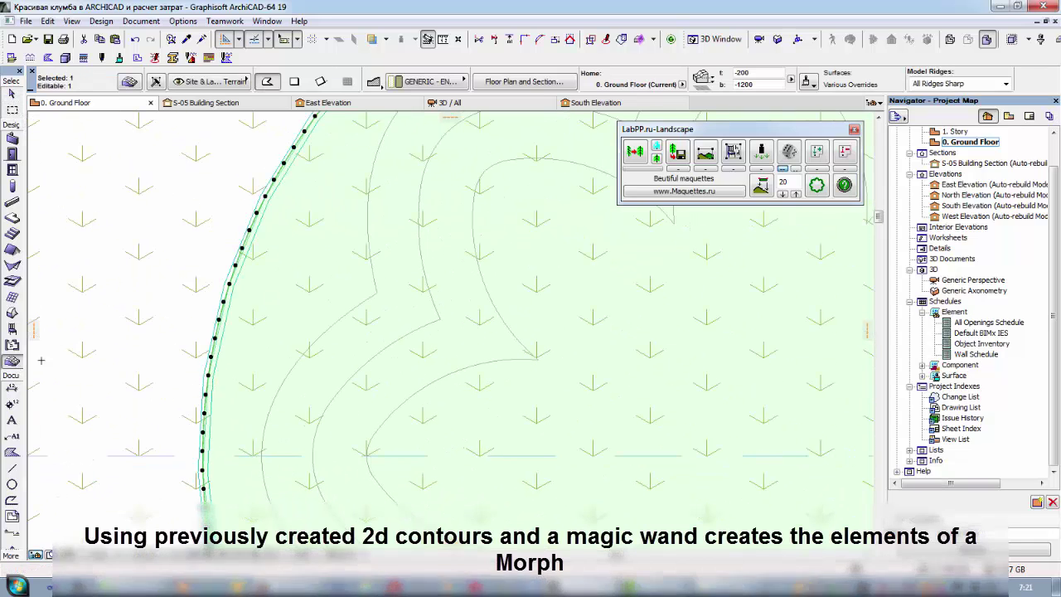
{"action": "left_click", "coordinate": [324, 338]}
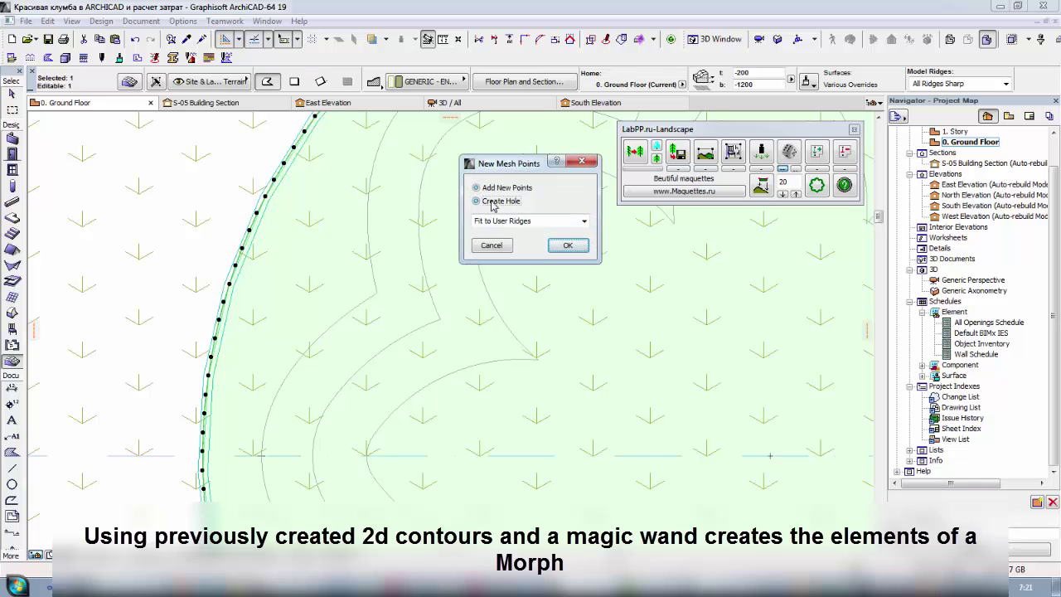
{"action": "key", "text": "Return"}
Check the surface settings of the mesh between the curb circle and the outer flower contour.
{"action": "left_click", "coordinate": [11, 93]}
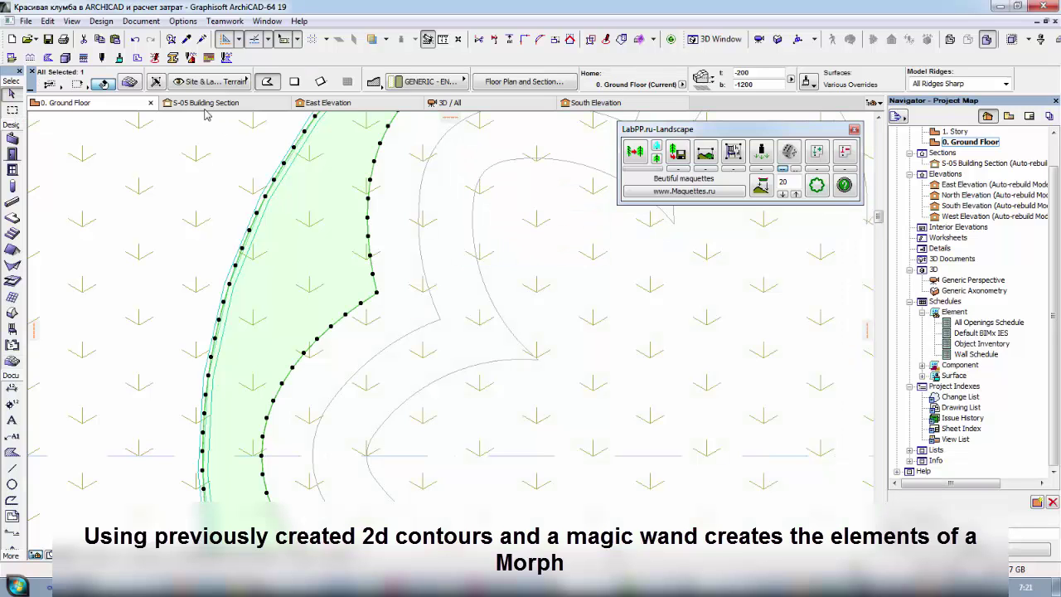
{"action": "left_click", "coordinate": [130, 82]}
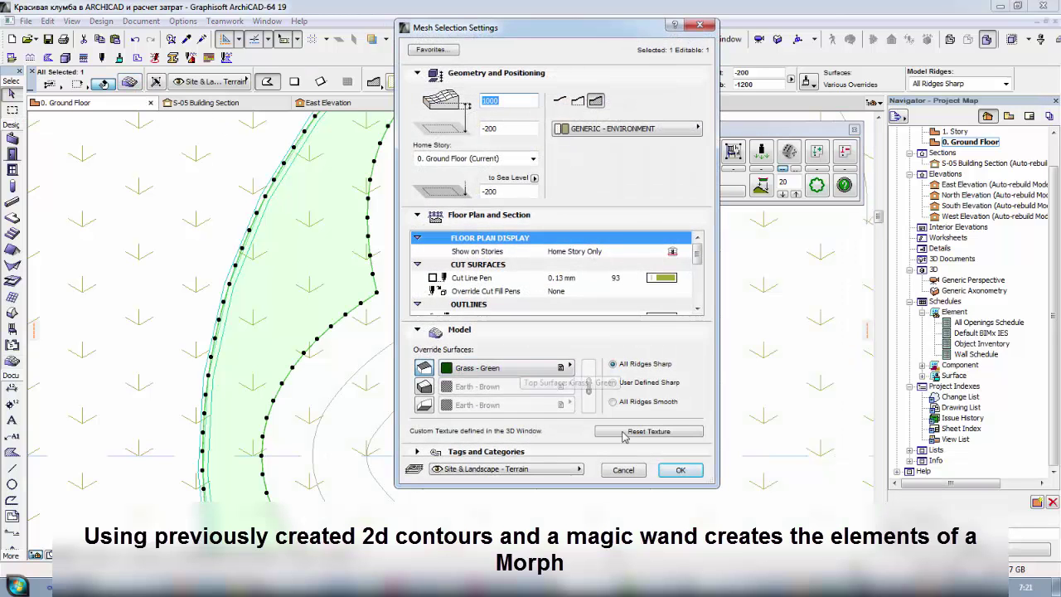
{"action": "left_click", "coordinate": [678, 470]}
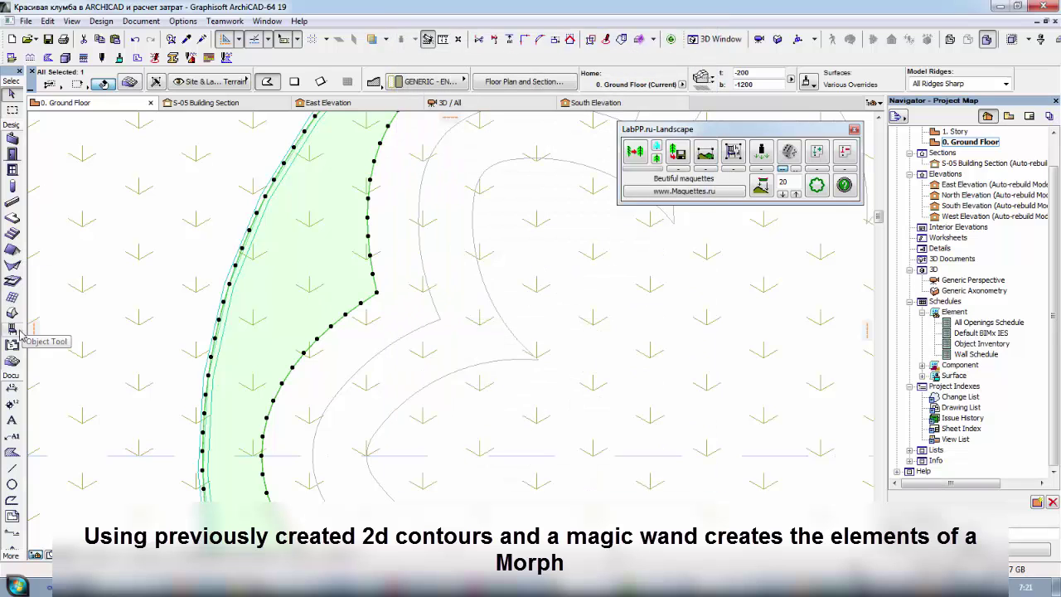
{"action": "key", "text": "Escape"}
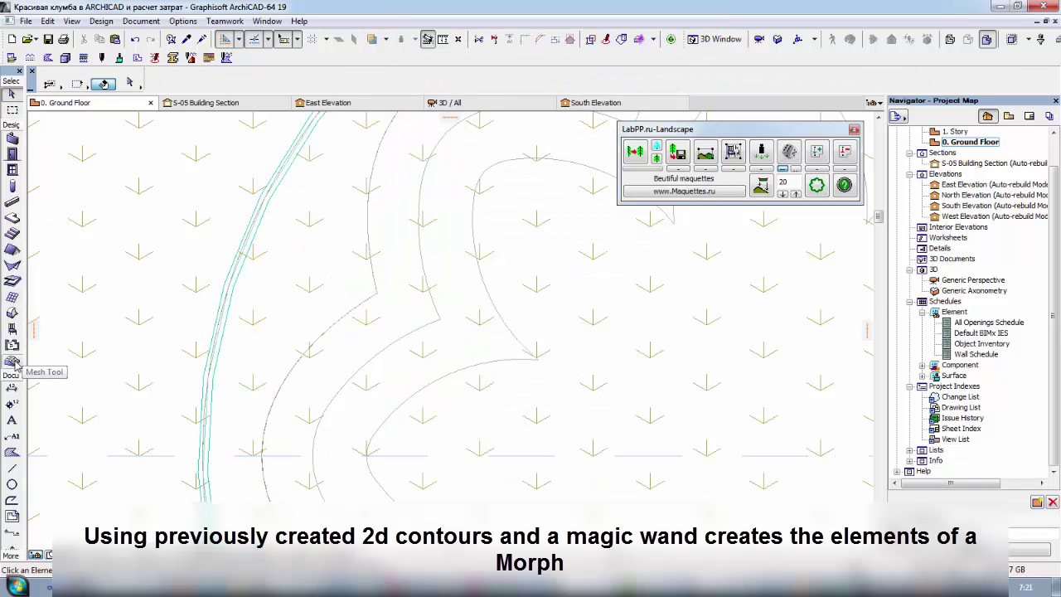
Trace a mesh from the outer flower contour with the Magic Wand and cut a hole in it along the middle flower contour.
{"action": "left_click", "coordinate": [11, 361]}
{"action": "scroll", "coordinate": [377, 266], "scroll_direction": "up", "scroll_amount": 6}
{"action": "scroll", "coordinate": [308, 258], "scroll_direction": "up", "scroll_amount": 3}
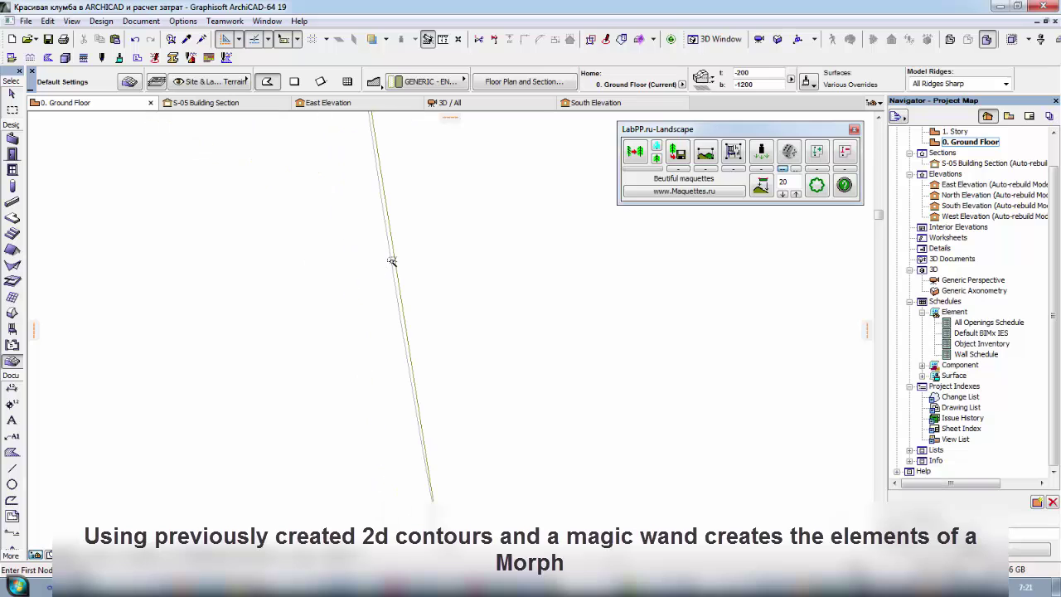
{"action": "left_click", "coordinate": [12, 94]}
{"action": "left_click", "coordinate": [390, 236]}
{"action": "scroll", "coordinate": [253, 302], "scroll_direction": "down", "scroll_amount": 7}
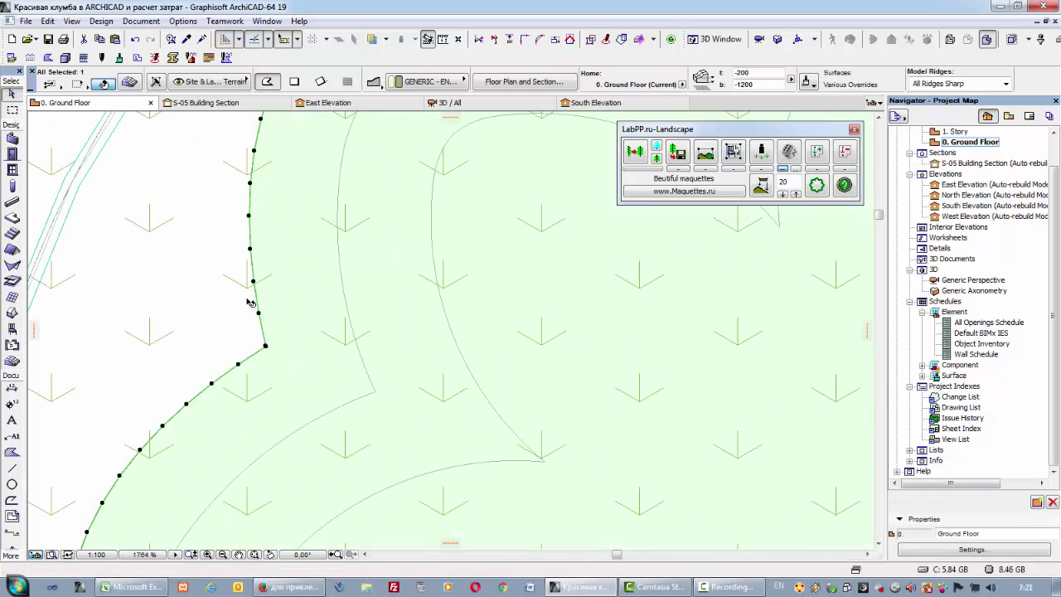
{"action": "left_click", "coordinate": [12, 361]}
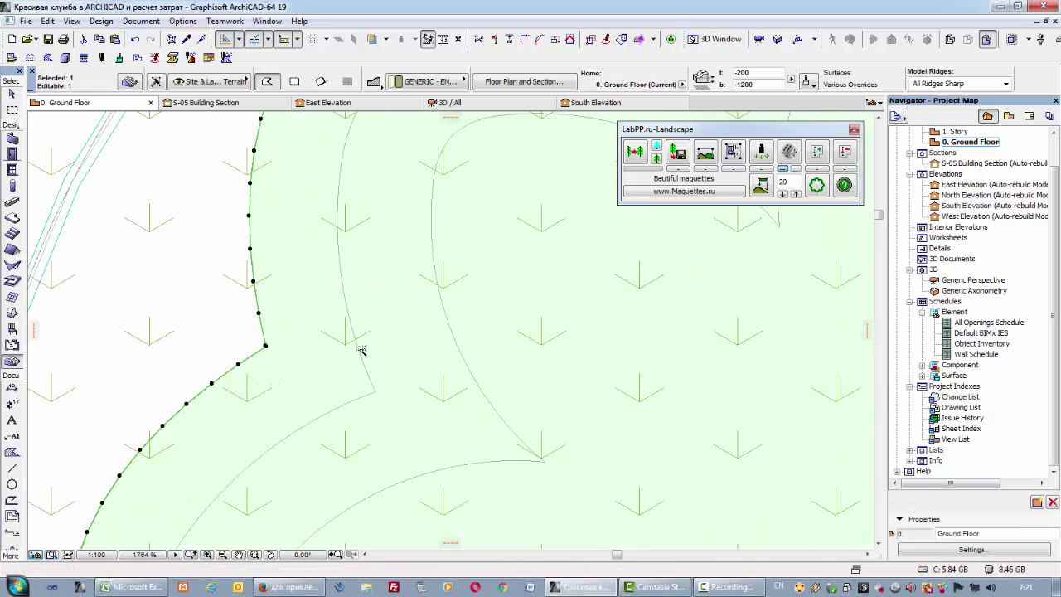
{"action": "double_click", "coordinate": [361, 351]}
{"action": "left_click", "coordinate": [567, 245]}
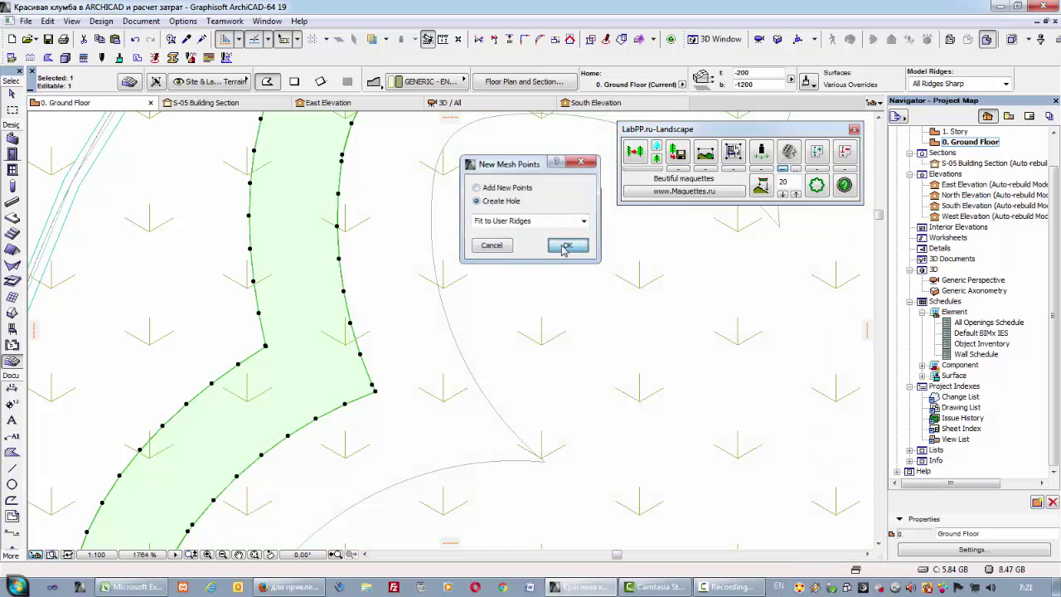
Set the top surface of the outer flower-shaped band to Stone - Щебень светло-коричневый.
{"action": "left_click", "coordinate": [130, 82]}
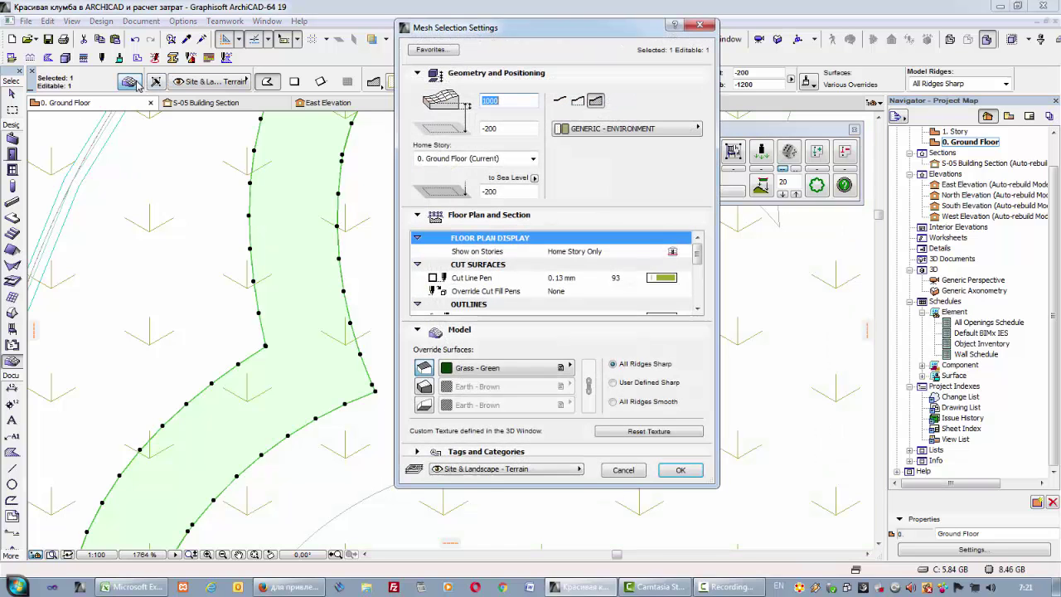
{"action": "left_click", "coordinate": [481, 369]}
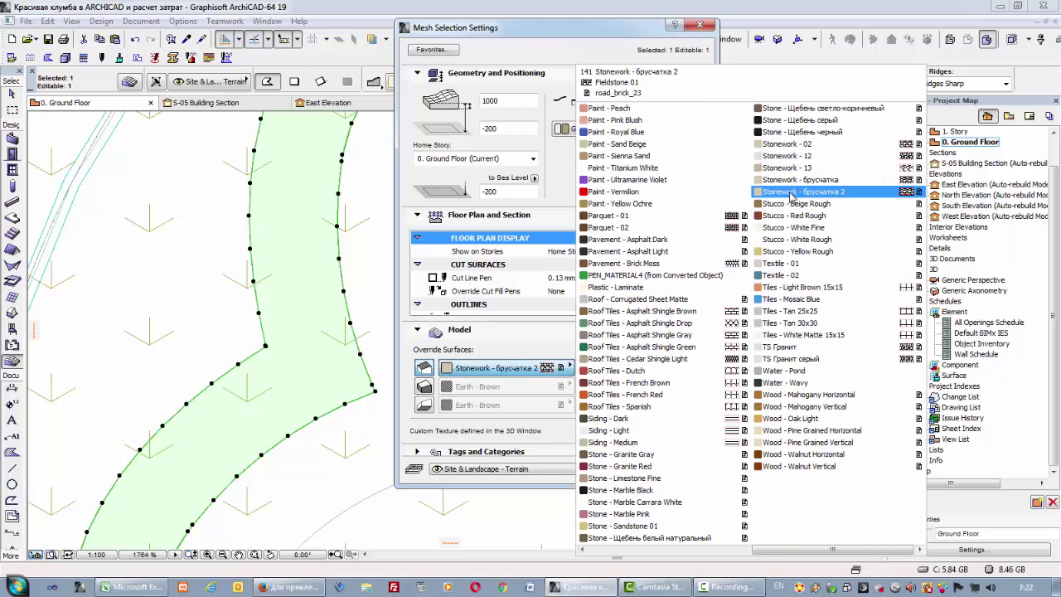
{"action": "left_click", "coordinate": [801, 120]}
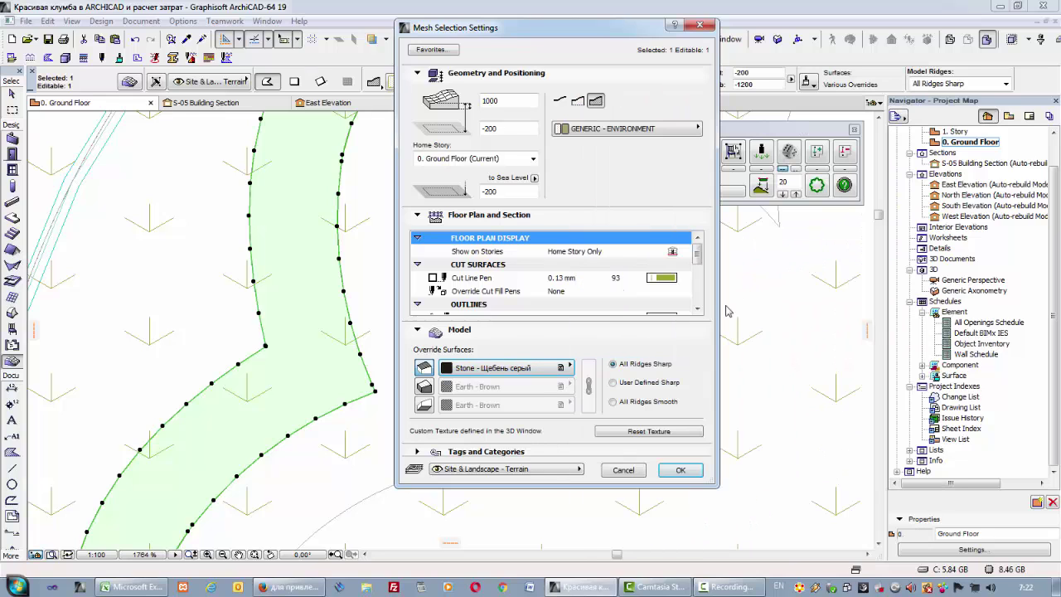
{"action": "left_click", "coordinate": [493, 368]}
{"action": "left_click", "coordinate": [801, 111]}
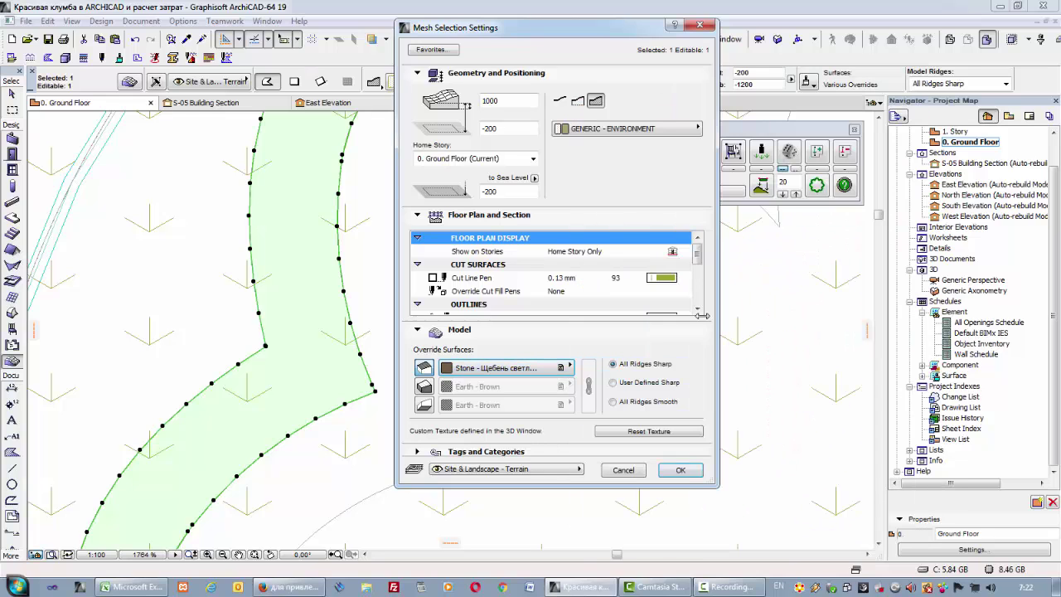
{"action": "left_click", "coordinate": [680, 470]}
{"action": "key", "text": "Escape"}
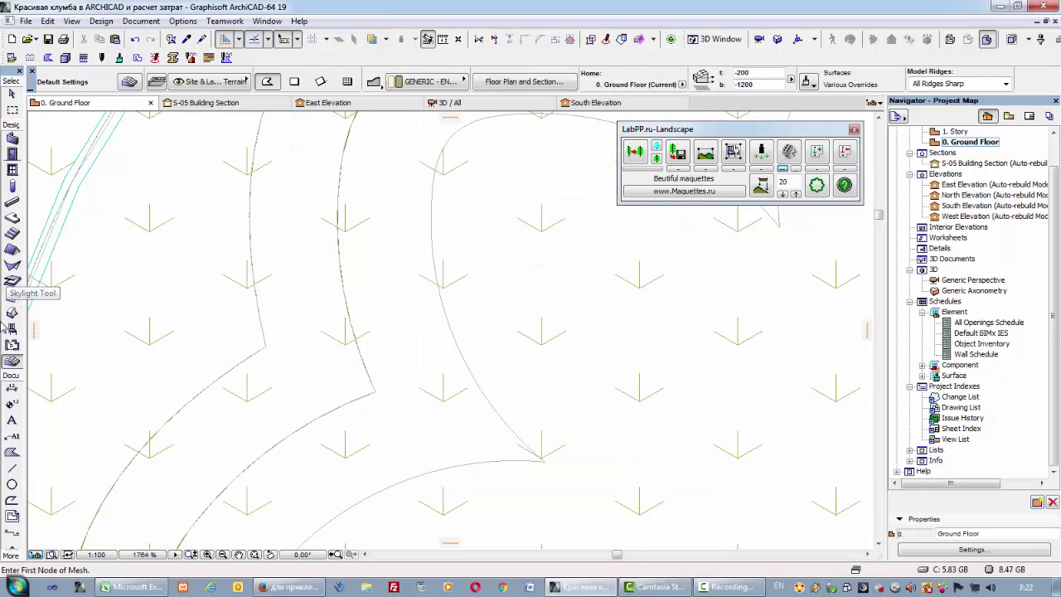
Trace a mesh from the middle flower contour with the Magic Wand and cut a hole in it along the innermost flower contour.
{"action": "scroll", "coordinate": [372, 319], "scroll_direction": "up", "scroll_amount": 10}
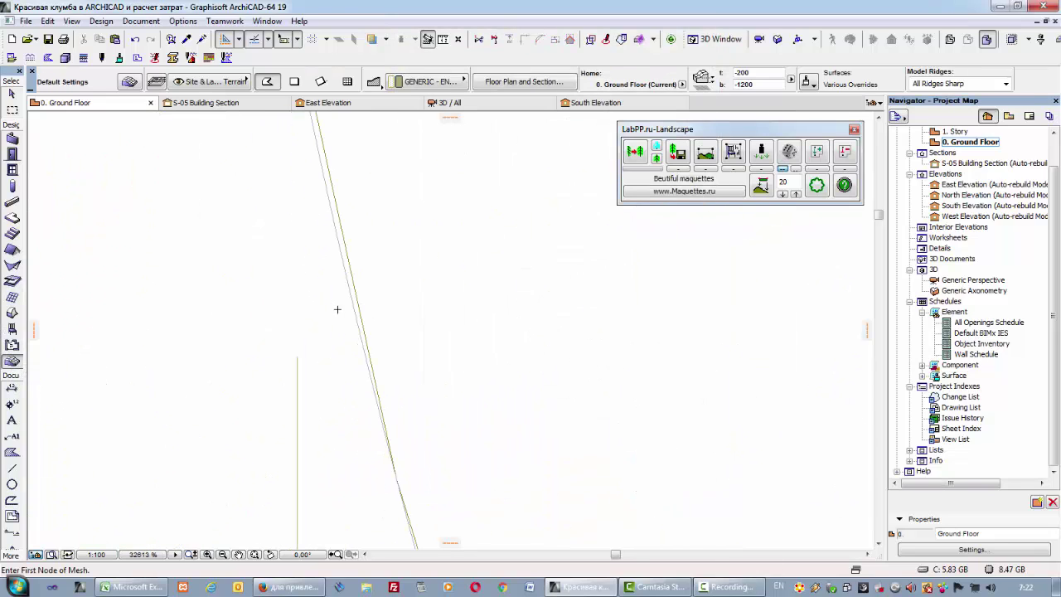
{"action": "left_click", "coordinate": [13, 94]}
{"action": "left_click", "coordinate": [548, 235]}
{"action": "scroll", "coordinate": [286, 273], "scroll_direction": "down", "scroll_amount": 12}
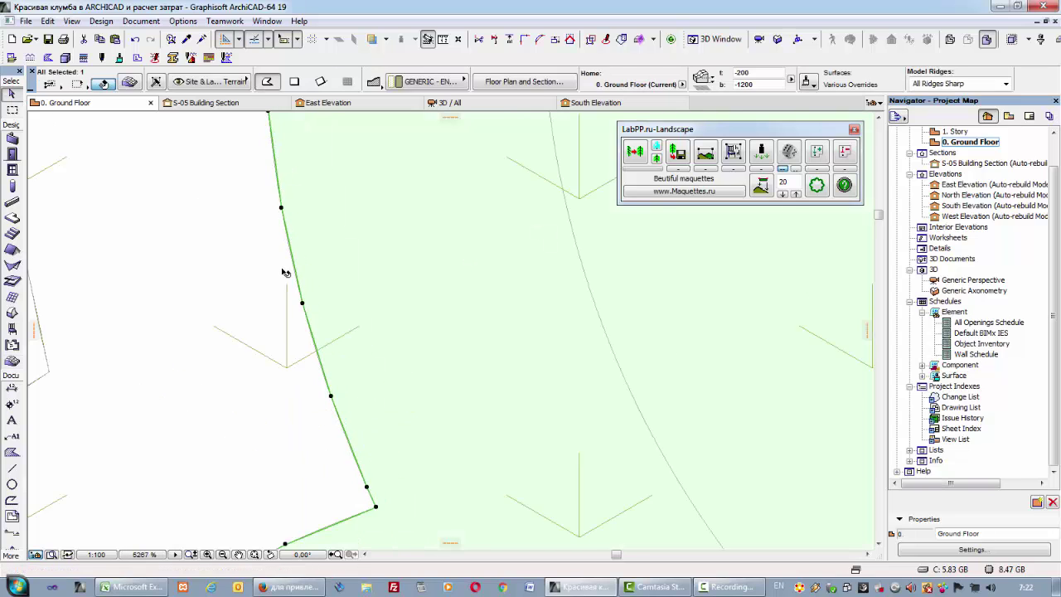
{"action": "left_click", "coordinate": [8, 365]}
{"action": "left_click", "coordinate": [345, 301]}
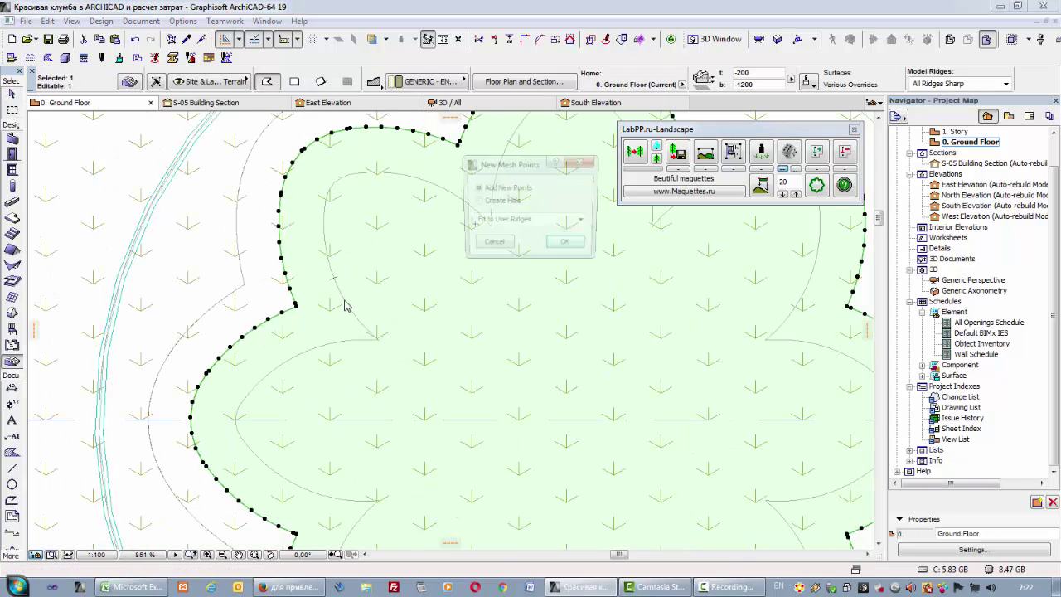
{"action": "left_click", "coordinate": [565, 246]}
Set the top surface of the inner flower-shaped band to Stone - Щебень белый натуральный.
{"action": "left_click", "coordinate": [129, 82]}
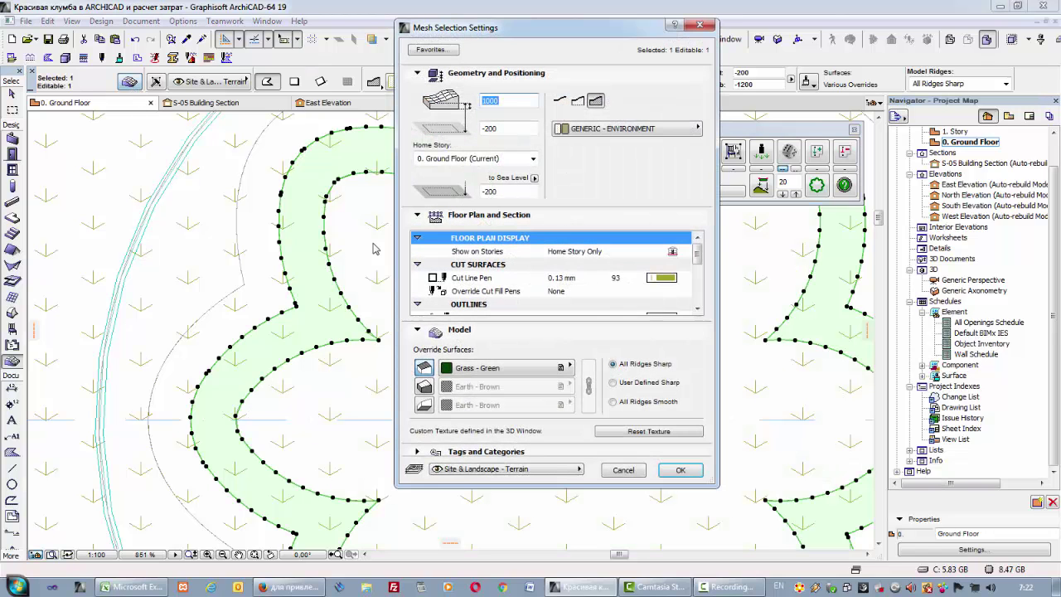
{"action": "left_click", "coordinate": [486, 368]}
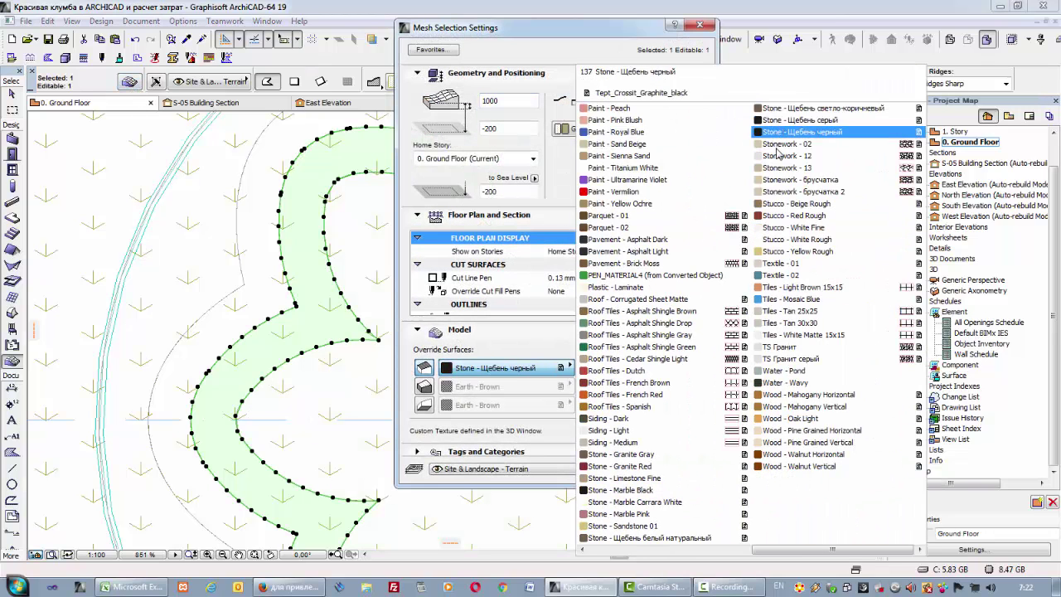
{"action": "left_click", "coordinate": [644, 538]}
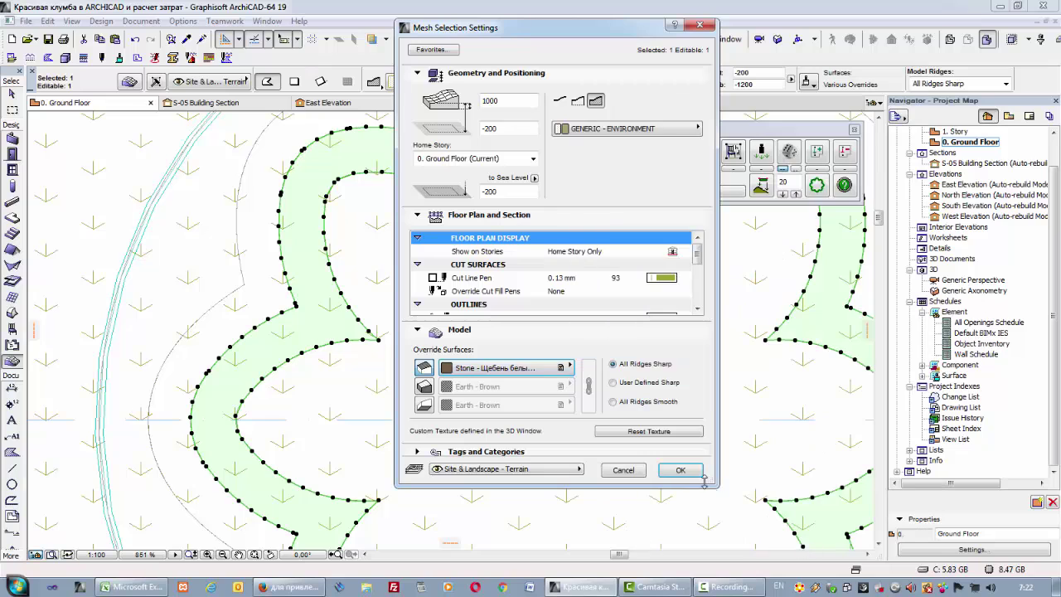
{"action": "left_click", "coordinate": [681, 470]}
{"action": "left_click", "coordinate": [10, 93]}
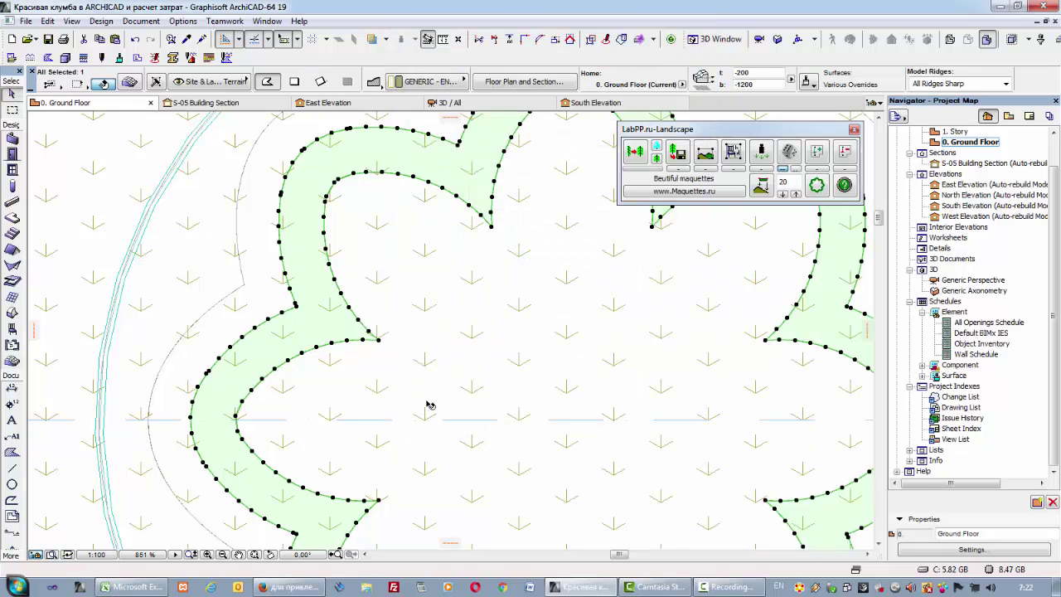
{"action": "key", "text": "Escape"}
Trace a mesh from the innermost flower contour with the Magic Wand and select it.
{"action": "left_click", "coordinate": [13, 362]}
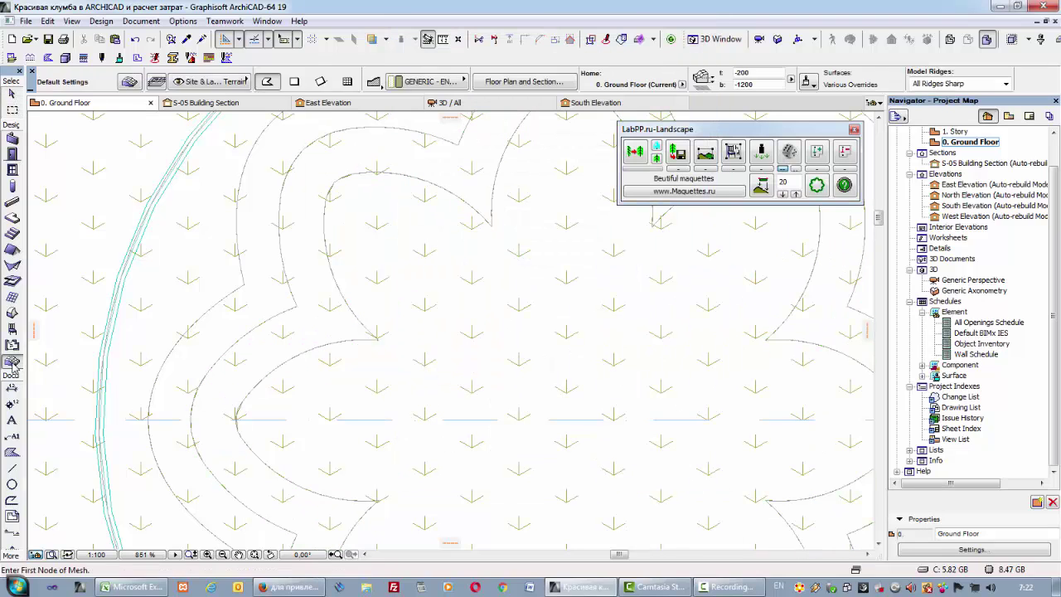
{"action": "scroll", "coordinate": [334, 284], "scroll_direction": "up", "scroll_amount": 10}
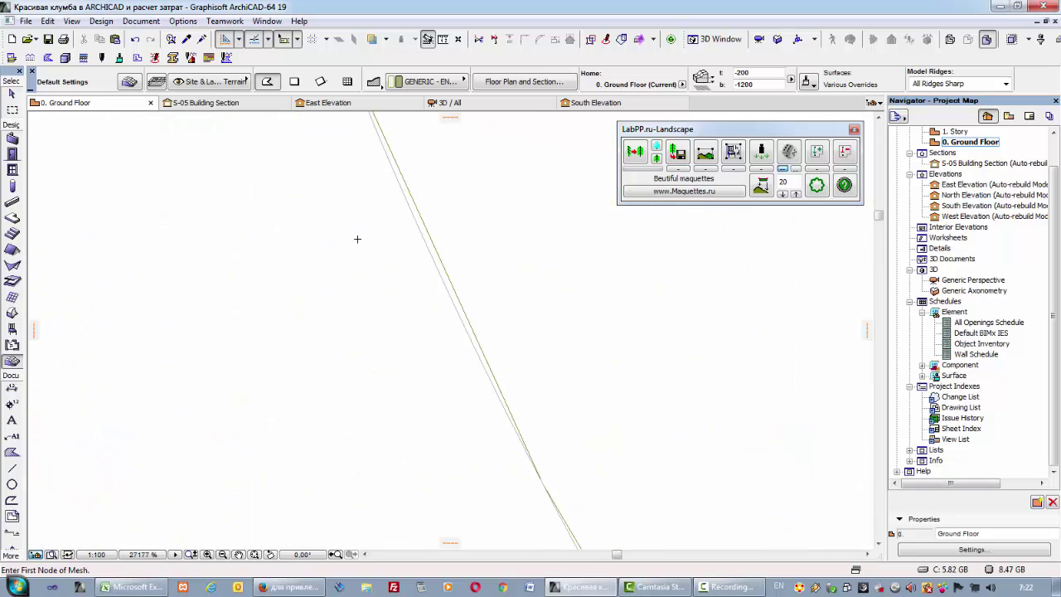
{"action": "key", "text": "ctrl+a"}
{"action": "scroll", "coordinate": [290, 253], "scroll_direction": "down", "scroll_amount": 15}
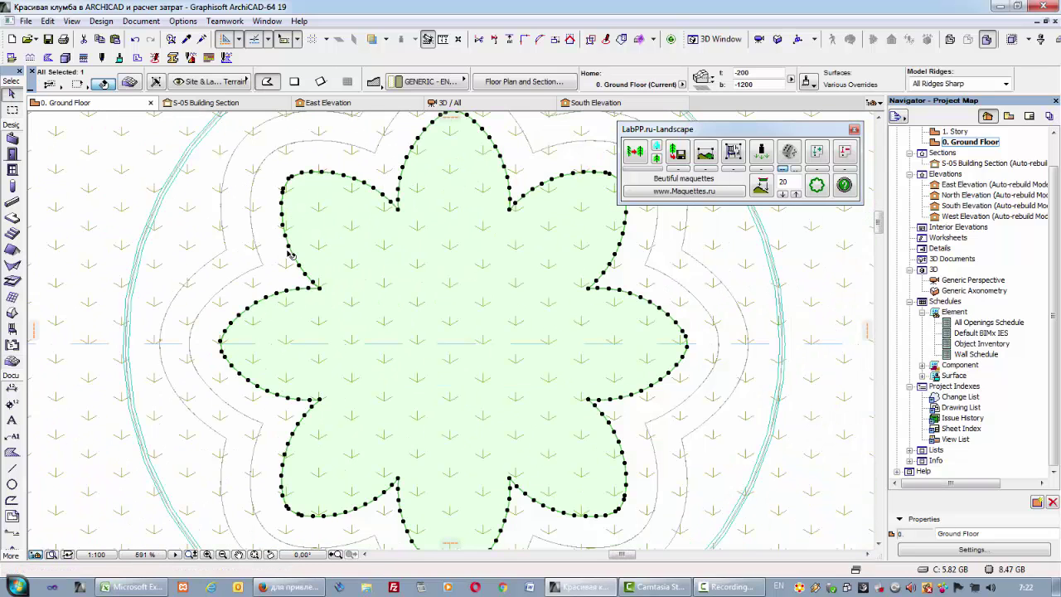
{"action": "scroll", "coordinate": [438, 336], "scroll_direction": "down", "scroll_amount": 2}
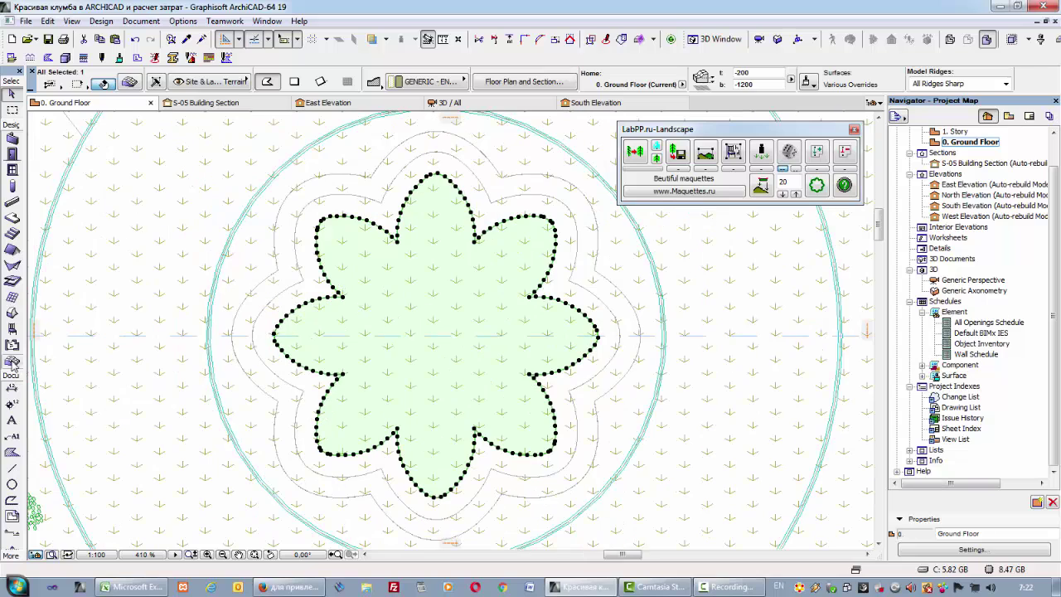
Add a circular ridge of new points, radius about 1190 mm, centred on the innermost flower mesh, using Fit to User Ridges.
{"action": "left_click", "coordinate": [12, 362]}
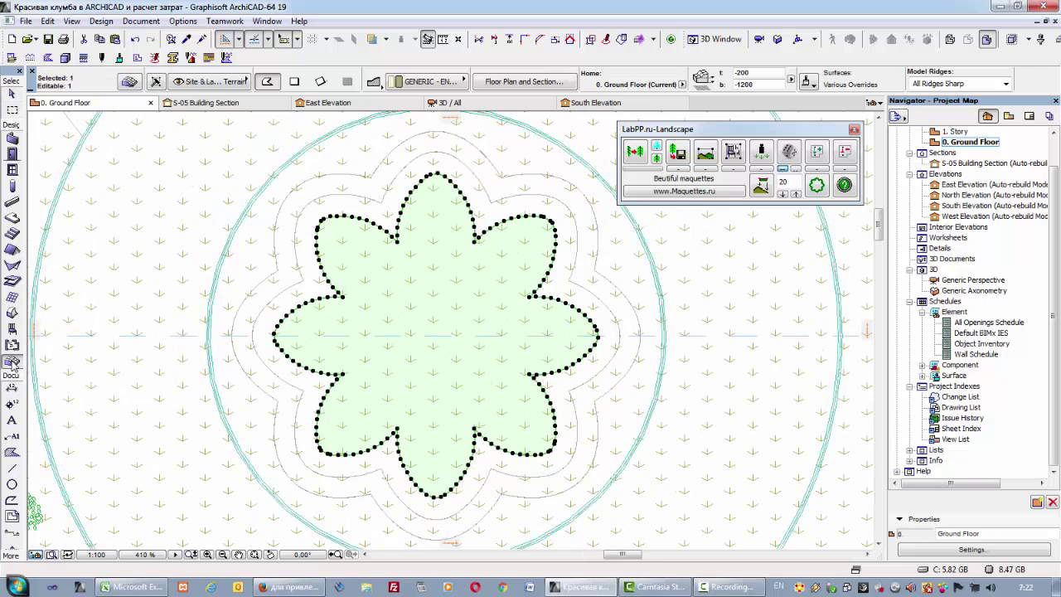
{"action": "left_click", "coordinate": [352, 302]}
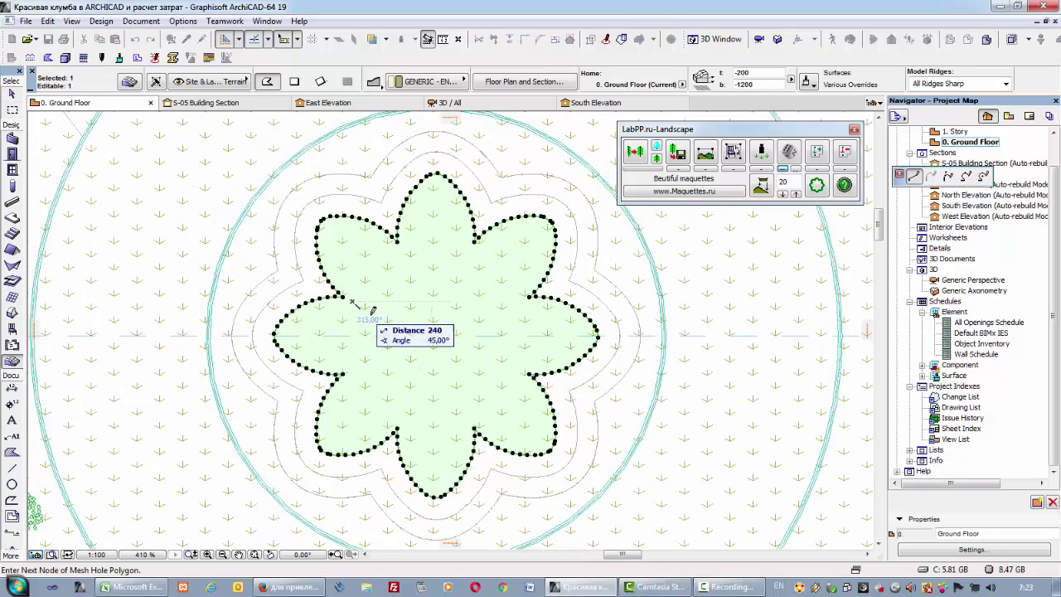
{"action": "left_click", "coordinate": [983, 176]}
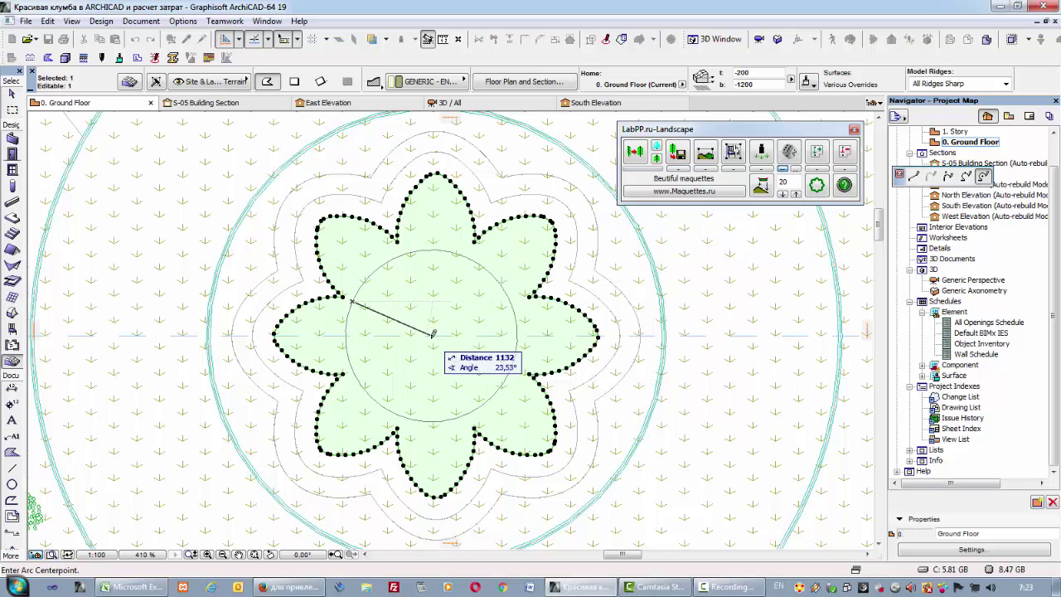
{"action": "scroll", "coordinate": [433, 333], "scroll_direction": "up", "scroll_amount": 3}
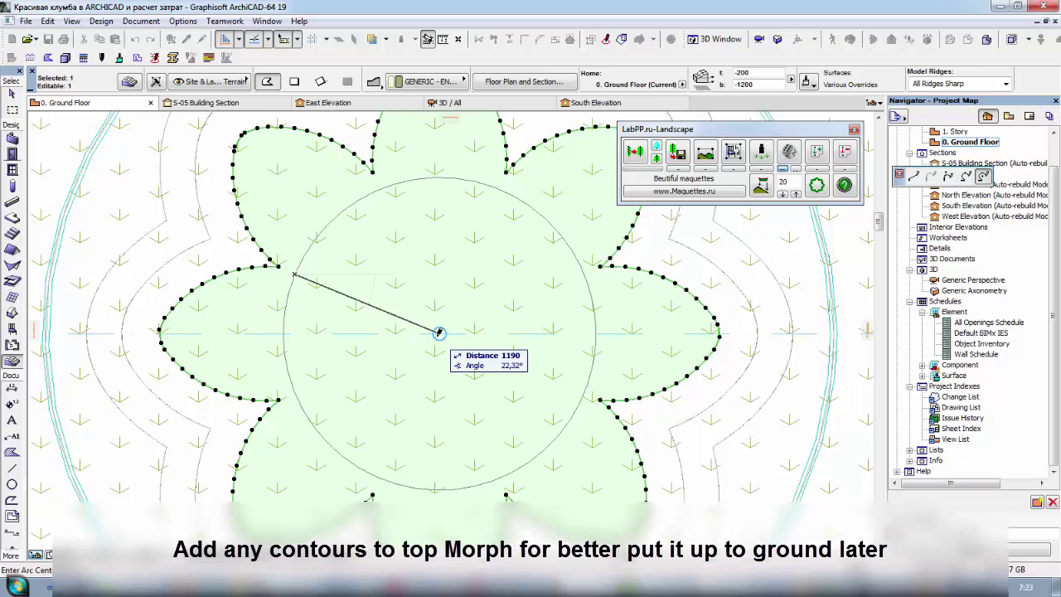
{"action": "left_click", "coordinate": [439, 333]}
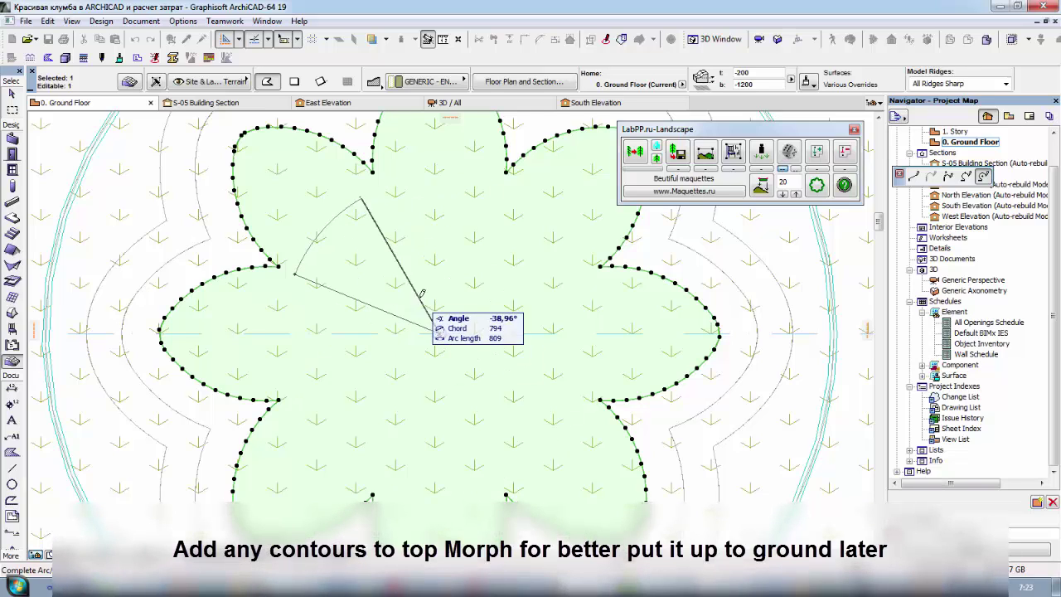
{"action": "left_click", "coordinate": [297, 272]}
{"action": "left_click", "coordinate": [567, 246]}
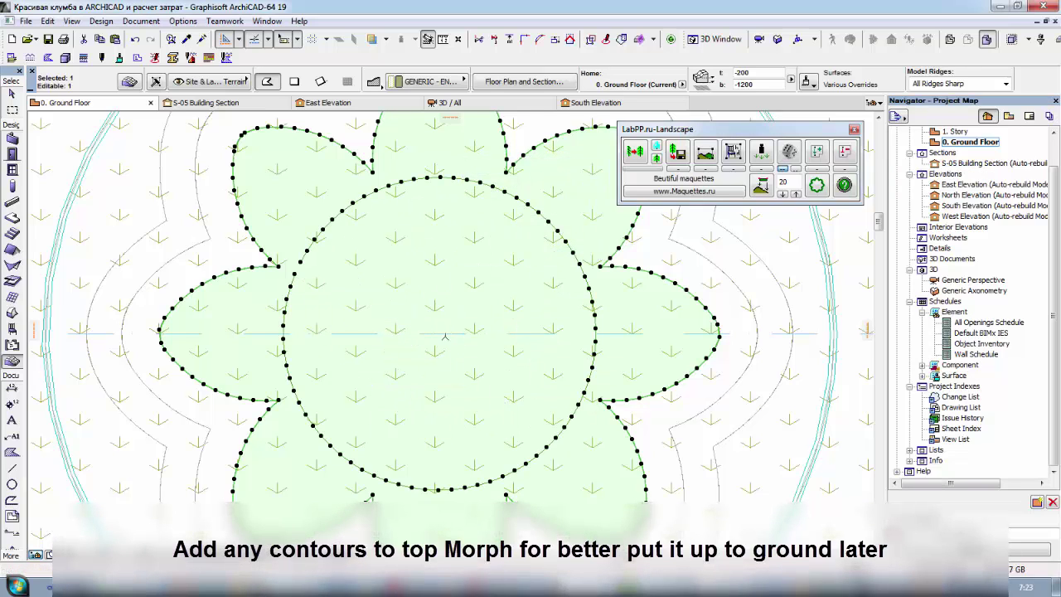
Add a second concentric circle of mesh points, about 4694 mm in circumference, inside the first ridge circle.
{"action": "left_click", "coordinate": [355, 287]}
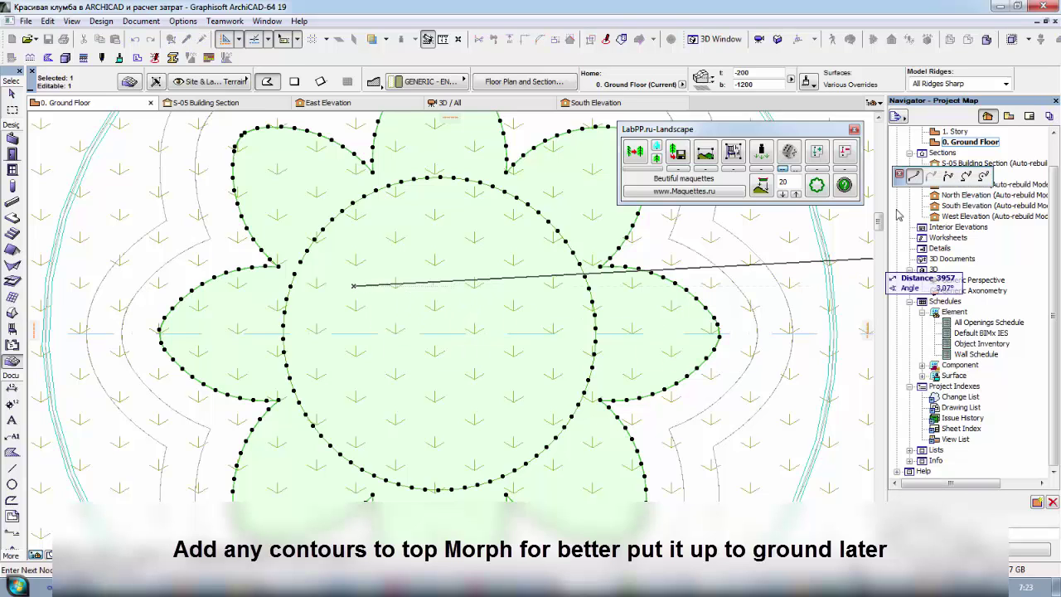
{"action": "left_click", "coordinate": [984, 176]}
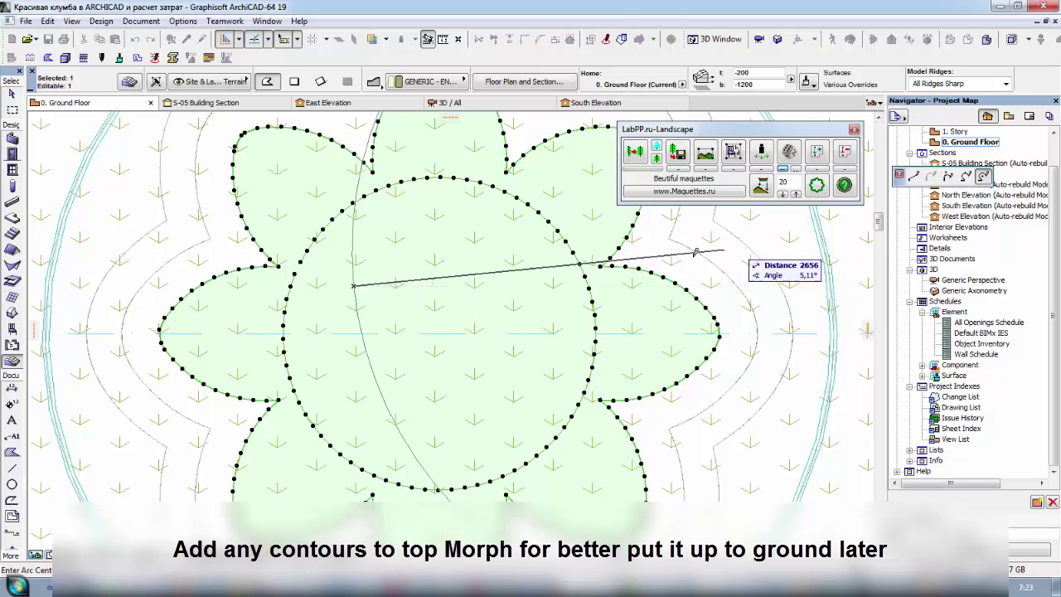
{"action": "left_click", "coordinate": [439, 334]}
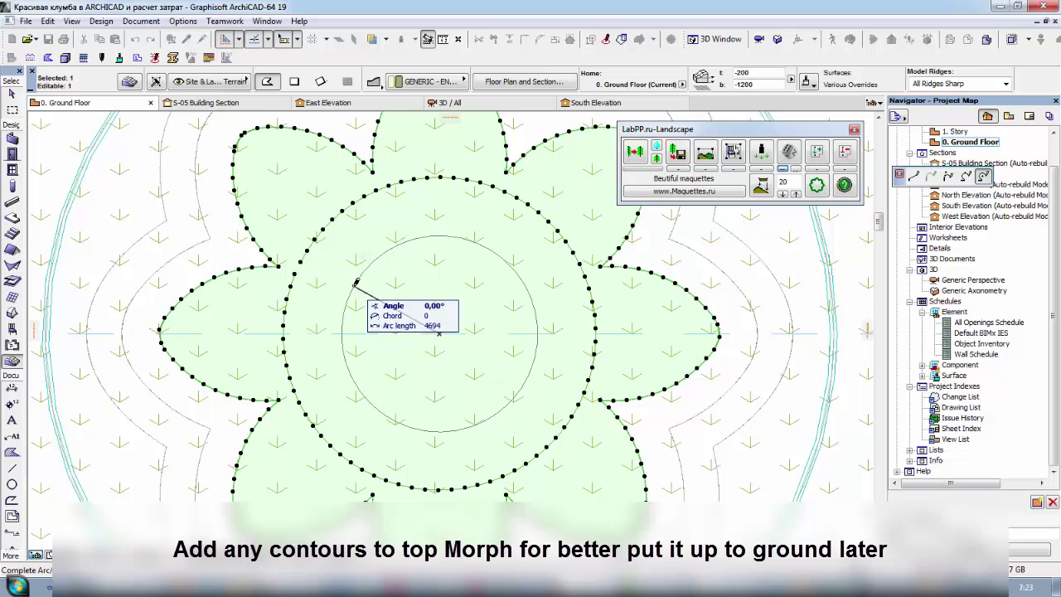
{"action": "left_click", "coordinate": [355, 288]}
{"action": "left_click", "coordinate": [567, 245]}
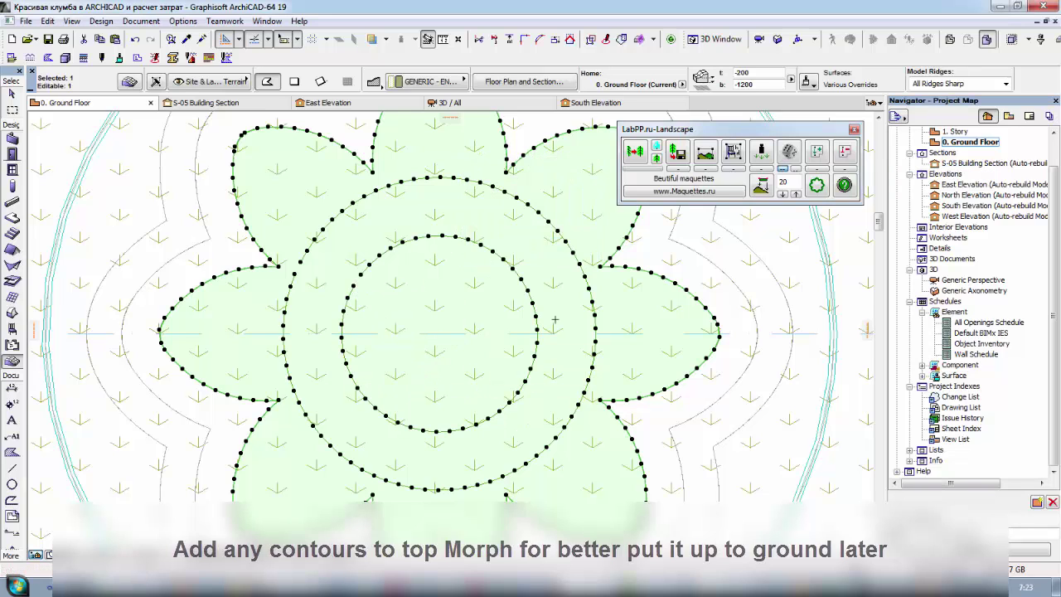
Add a third, smallest concentric circle of mesh points, radius about 400 mm, fitted to user ridges.
{"action": "left_click", "coordinate": [396, 310]}
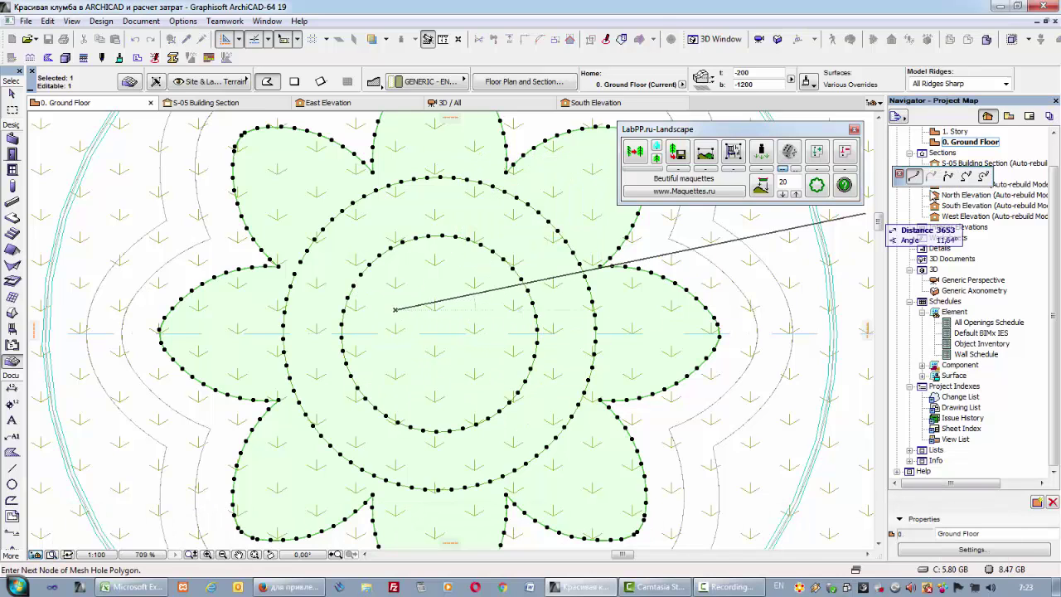
{"action": "left_click", "coordinate": [982, 176]}
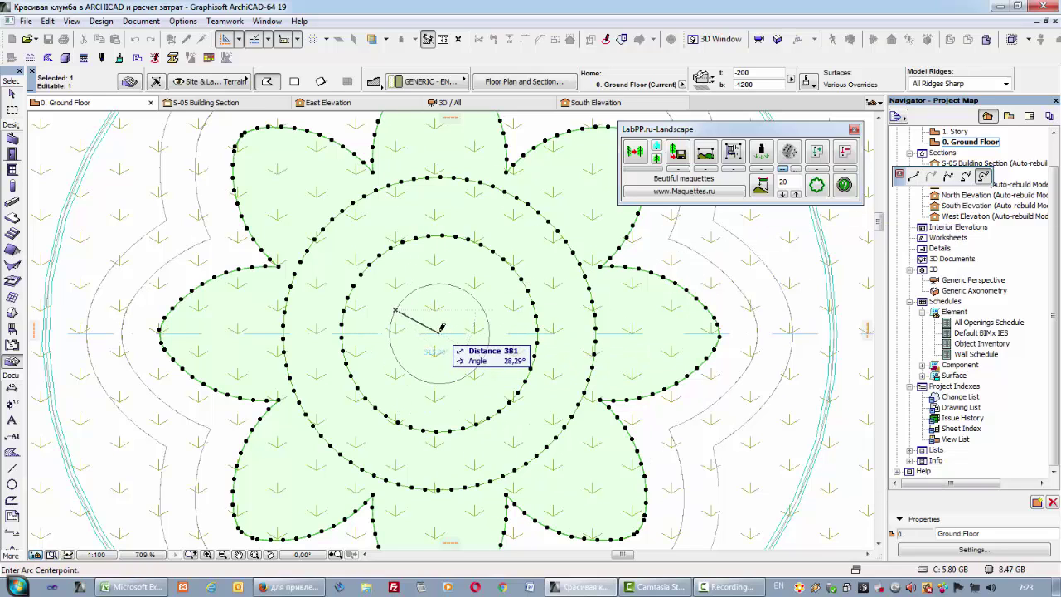
{"action": "left_click", "coordinate": [440, 331]}
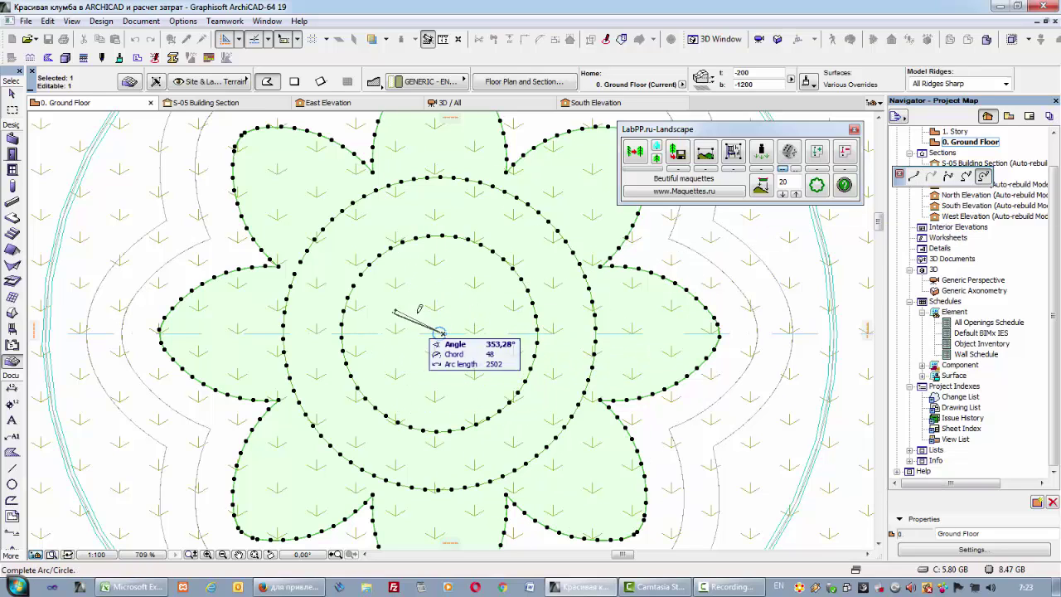
{"action": "left_click", "coordinate": [397, 330]}
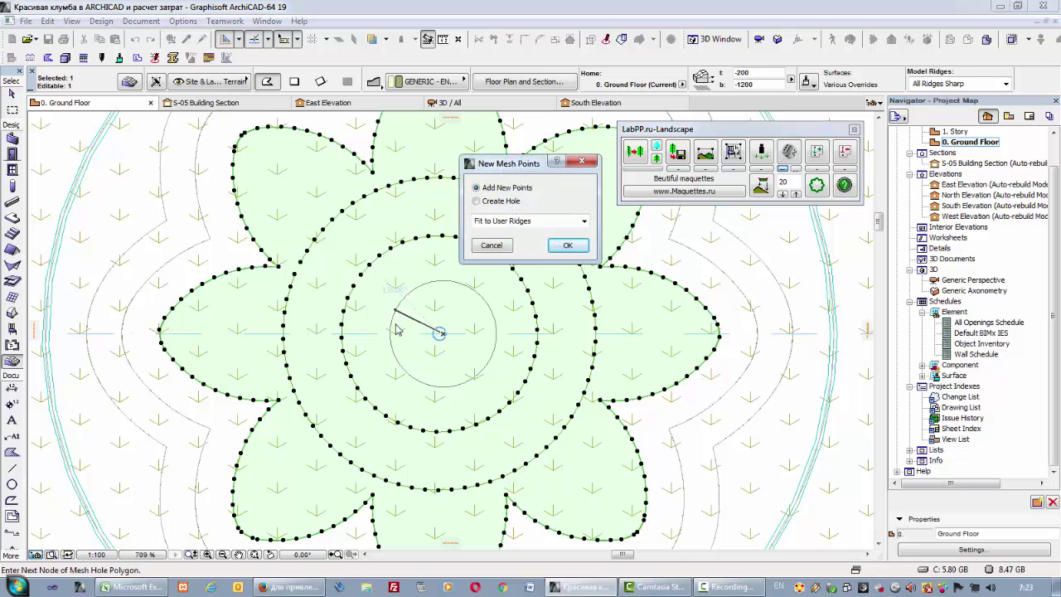
{"action": "left_click", "coordinate": [568, 247]}
{"action": "scroll", "coordinate": [440, 340], "scroll_direction": "down", "scroll_amount": 3}
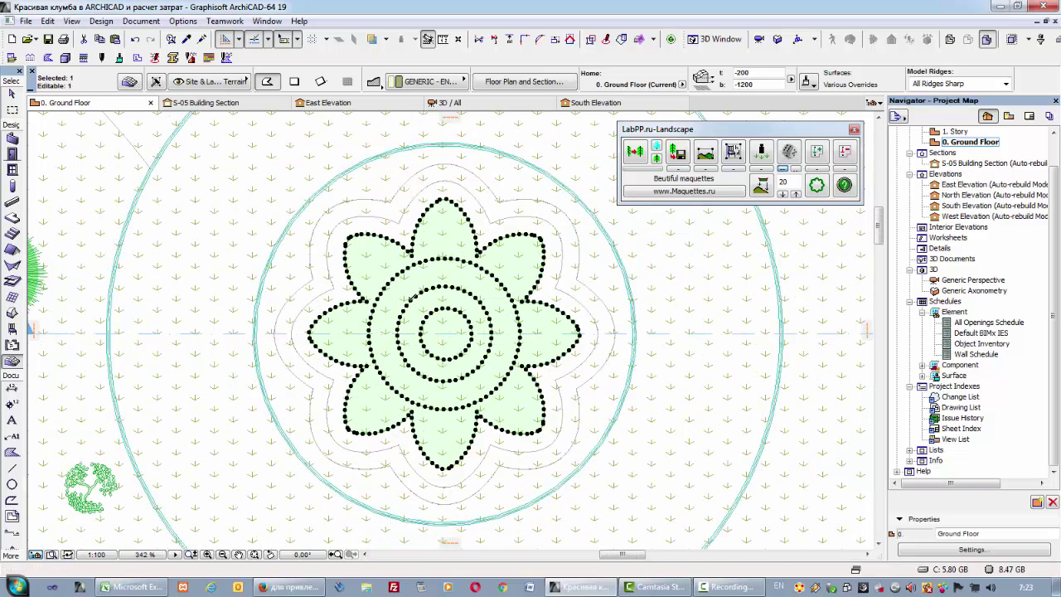
Set the top surface of the innermost flower mesh to Stone - Щебень серый.
{"action": "left_click", "coordinate": [128, 82]}
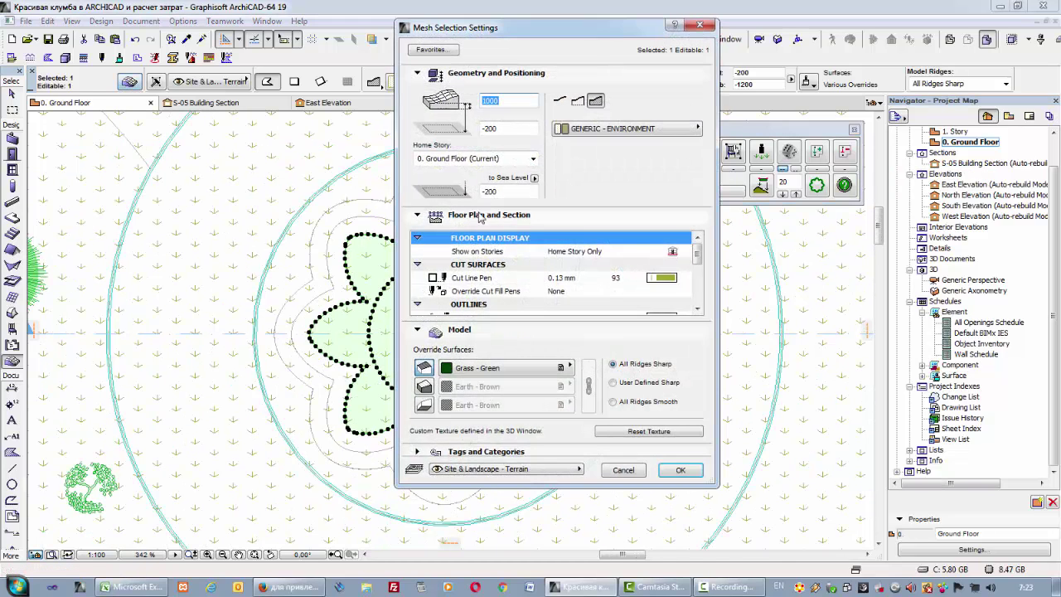
{"action": "left_click", "coordinate": [494, 375]}
{"action": "scroll", "coordinate": [783, 248], "scroll_direction": "down", "scroll_amount": 2}
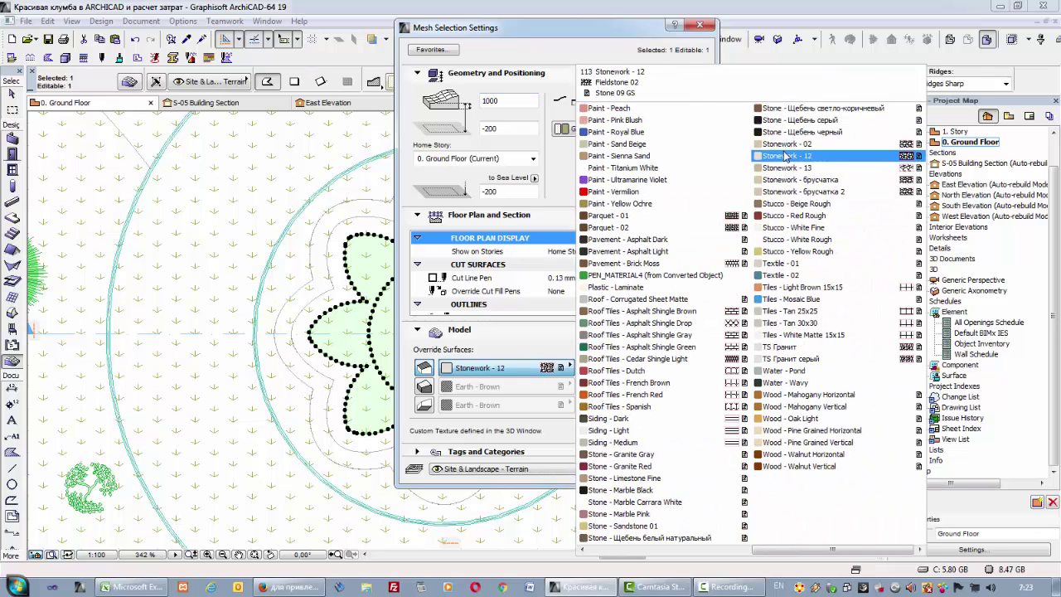
{"action": "left_click", "coordinate": [798, 121]}
{"action": "left_click", "coordinate": [680, 470]}
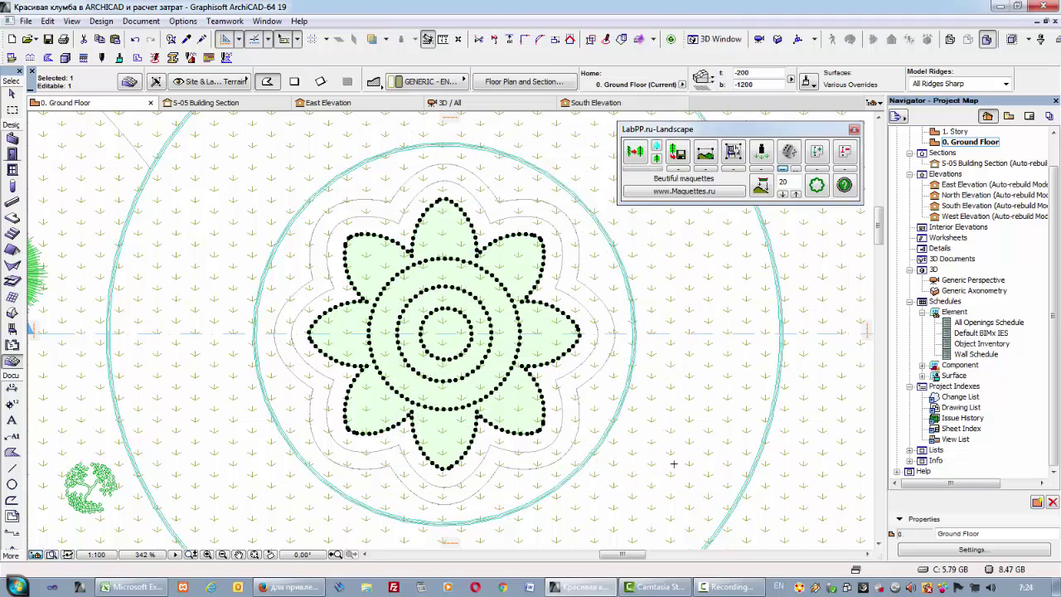
Show the selected flowerbed meshes in 3D and examine their surfaces from above.
{"action": "left_click", "coordinate": [400, 217]}
{"action": "left_click", "coordinate": [399, 214], "text": "shift"}
{"action": "left_click", "coordinate": [389, 179], "text": "shift"}
{"action": "key", "text": "F5"}
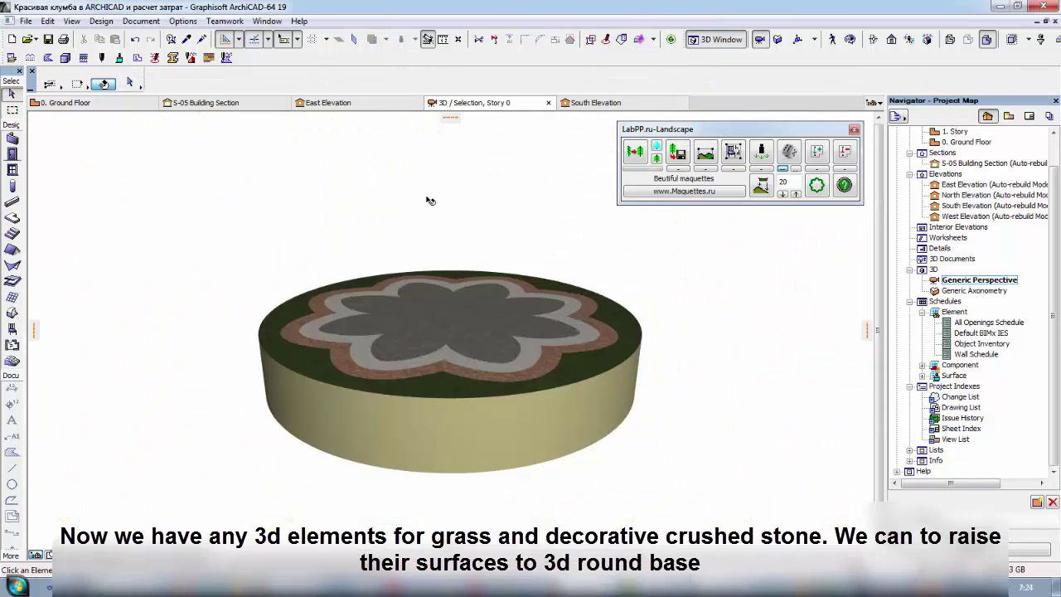
{"action": "mouse_move", "coordinate": [420, 357]}
{"action": "middle_mouse_down", "text": "shift"}
{"action": "mouse_move", "coordinate": [430, 390]}
{"action": "mouse_move", "coordinate": [420, 360]}
{"action": "middle_mouse_up", "text": "shift"}
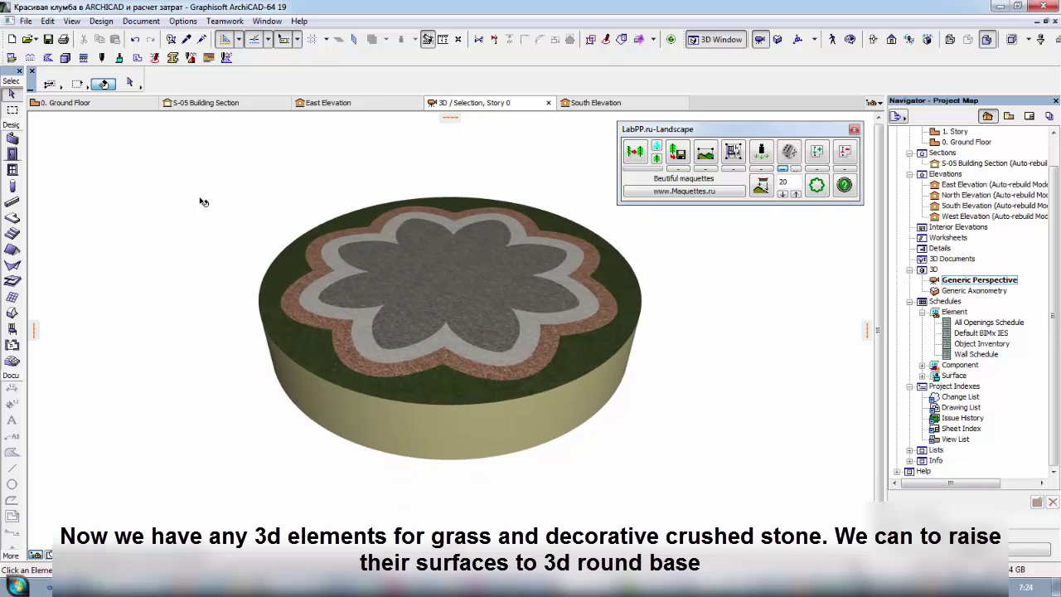
{"action": "middle_click_drag", "start_coordinate": [344, 281], "coordinate": [367, 289]}
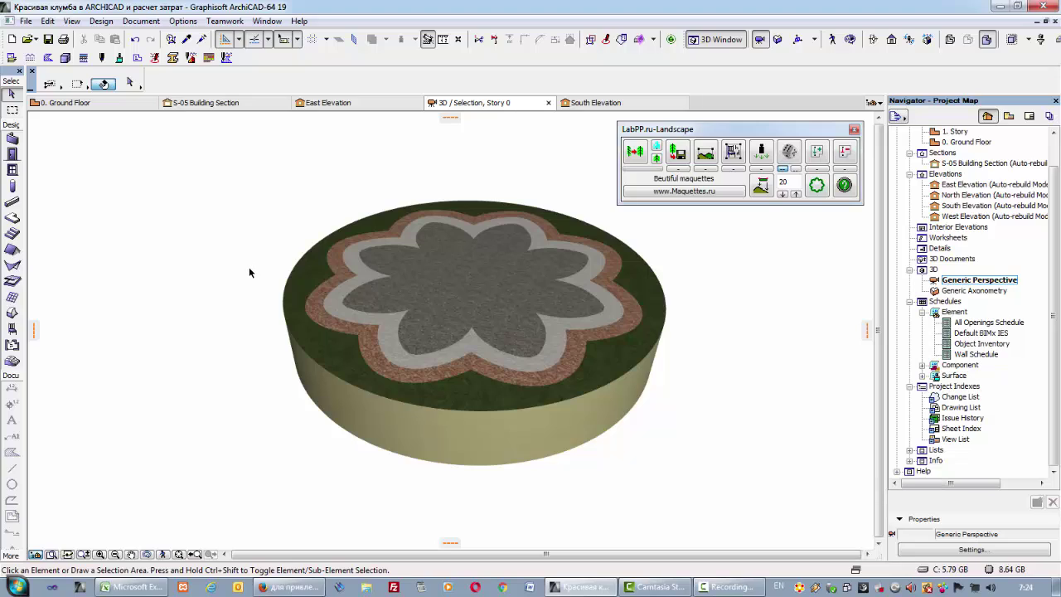
Return to the ground floor plan, select the section line through the flowerbed and open the S-05 Building Section.
{"action": "key", "text": "F2"}
{"action": "left_click", "coordinate": [214, 335]}
{"action": "scroll", "coordinate": [212, 337], "scroll_direction": "down", "scroll_amount": 2}
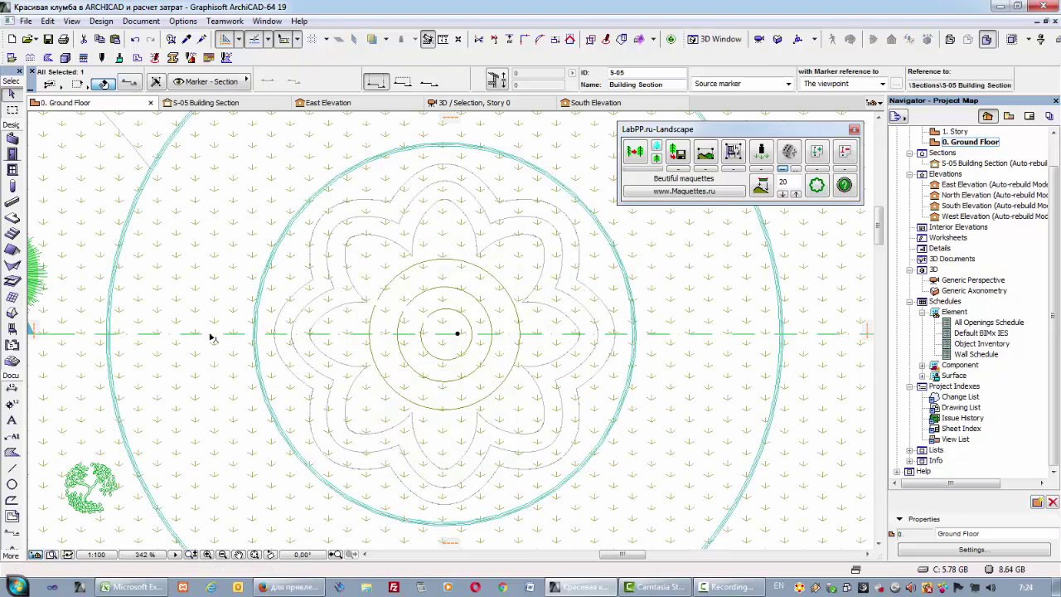
{"action": "scroll", "coordinate": [442, 341], "scroll_direction": "down", "scroll_amount": 3}
{"action": "double_click", "coordinate": [986, 163]}
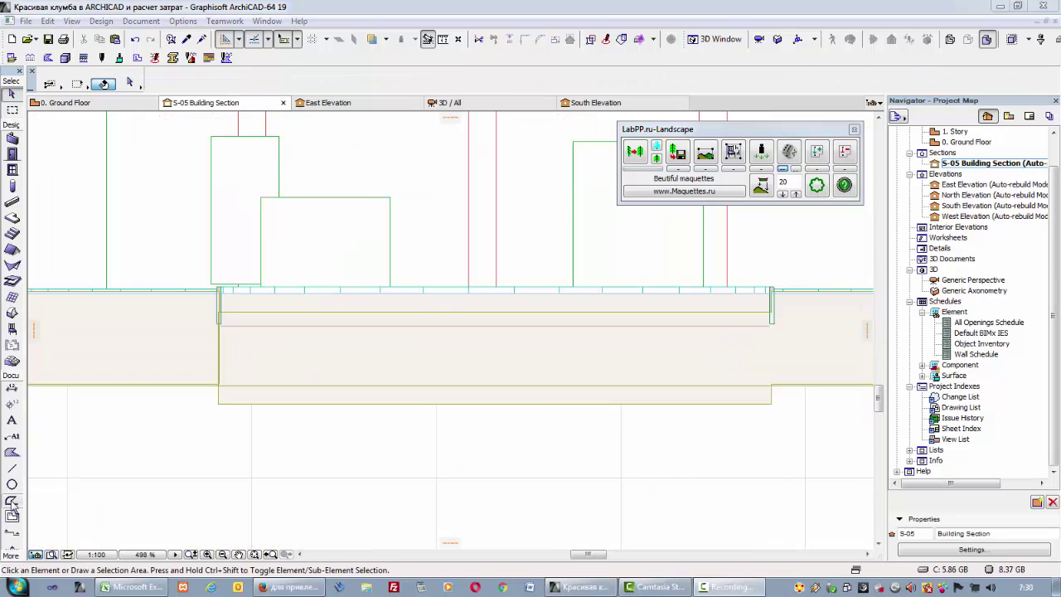
{"action": "scroll", "coordinate": [357, 374], "scroll_direction": "up", "scroll_amount": 2}
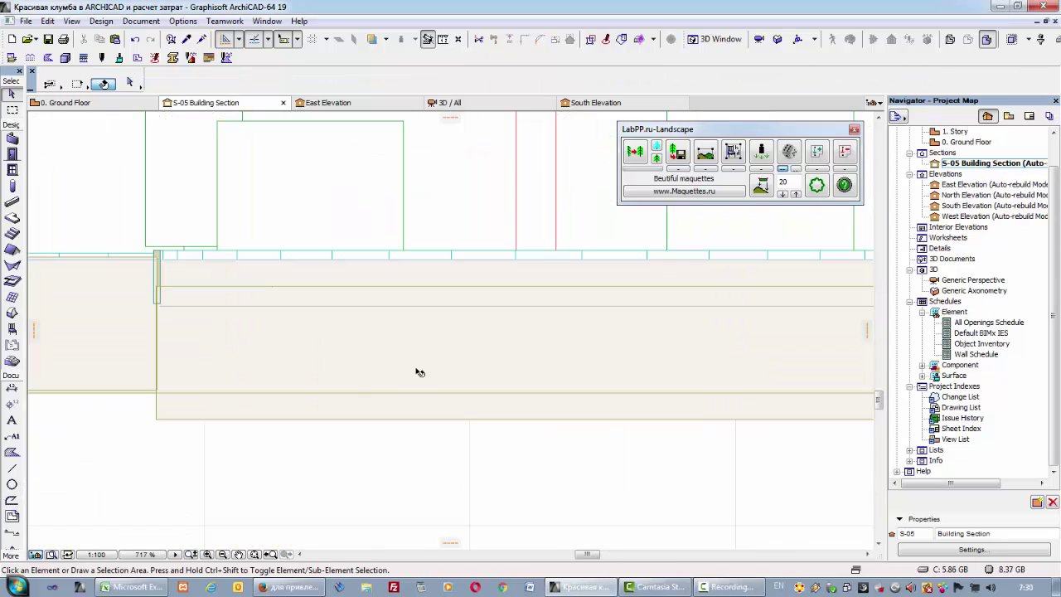
{"action": "scroll", "coordinate": [428, 364], "scroll_direction": "down", "scroll_amount": 1}
{"action": "middle_click_drag", "start_coordinate": [429, 365], "coordinate": [293, 310]}
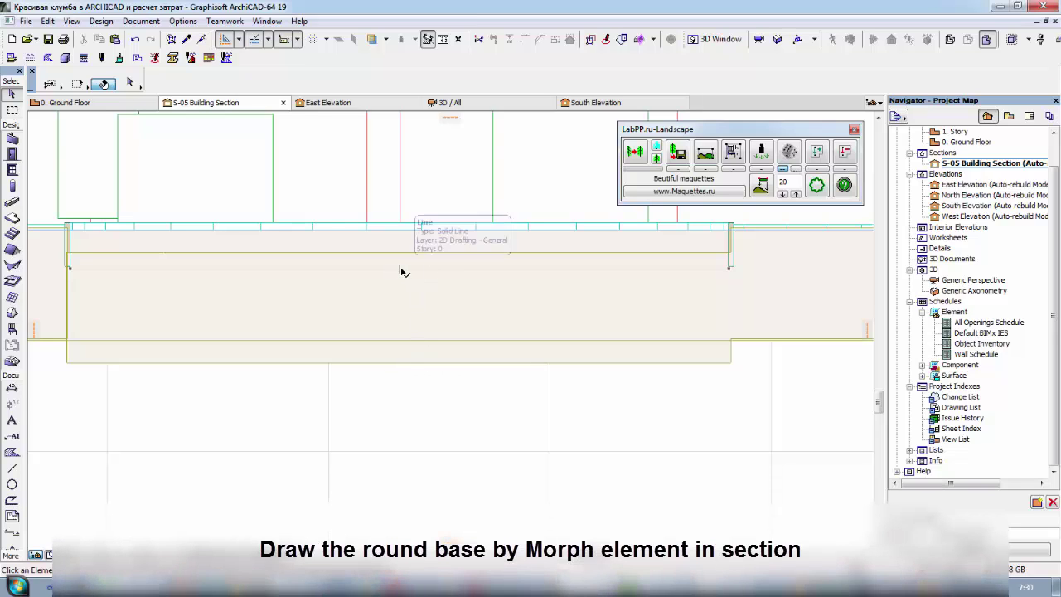
Start a polyline at the midpoint of the horizontal guide line, running left beyond the border wall and about 350 mm straight up.
{"action": "left_click", "coordinate": [401, 269]}
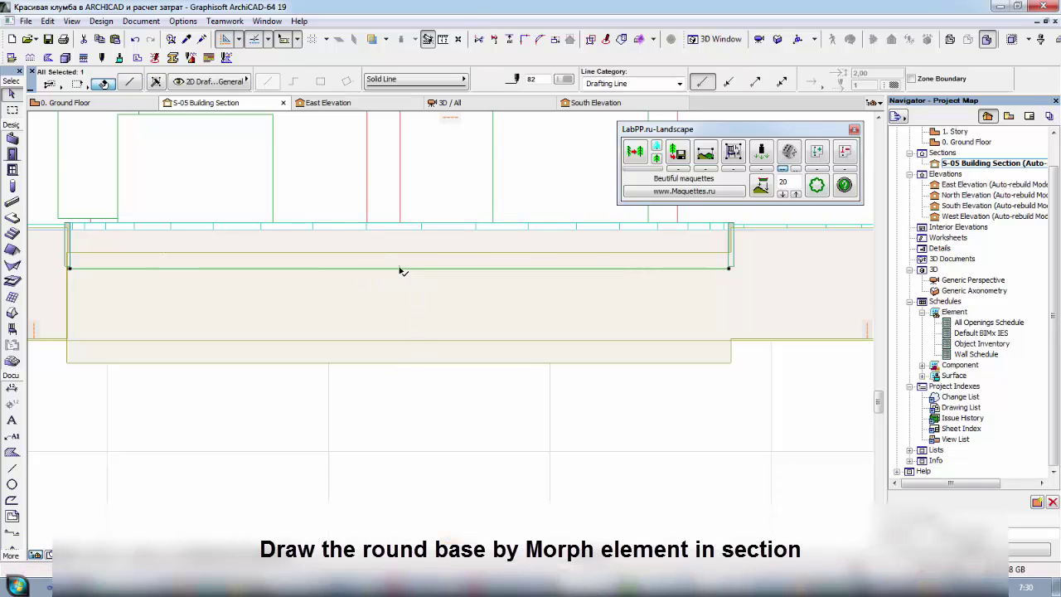
{"action": "left_click", "coordinate": [12, 500]}
{"action": "left_click", "coordinate": [401, 268]}
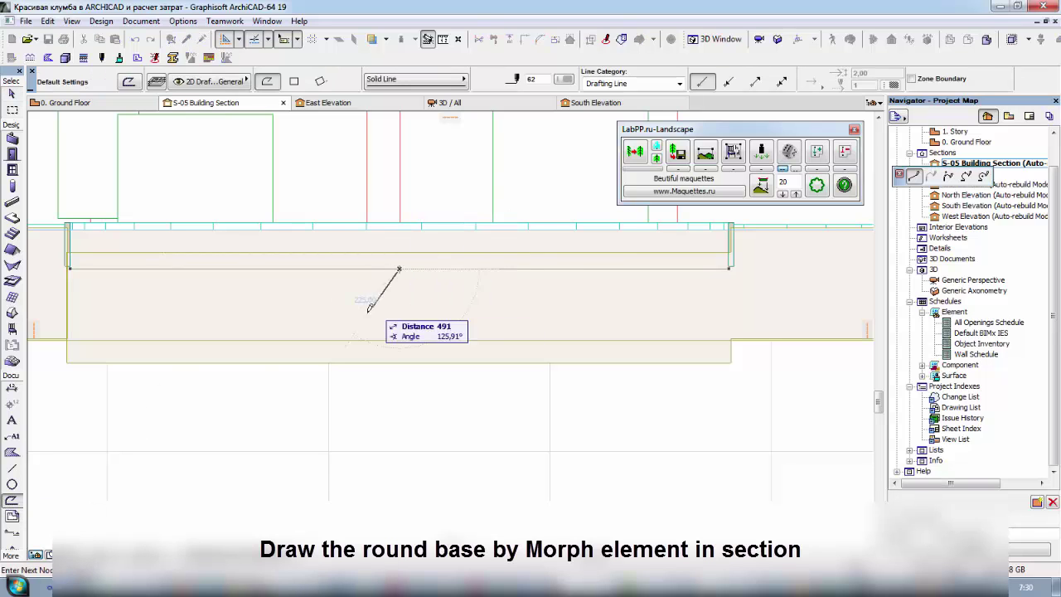
{"action": "middle_click_drag", "start_coordinate": [114, 271], "coordinate": [277, 293]}
{"action": "left_click", "coordinate": [218, 288]}
{"action": "scroll", "coordinate": [220, 273], "scroll_direction": "up", "scroll_amount": 4}
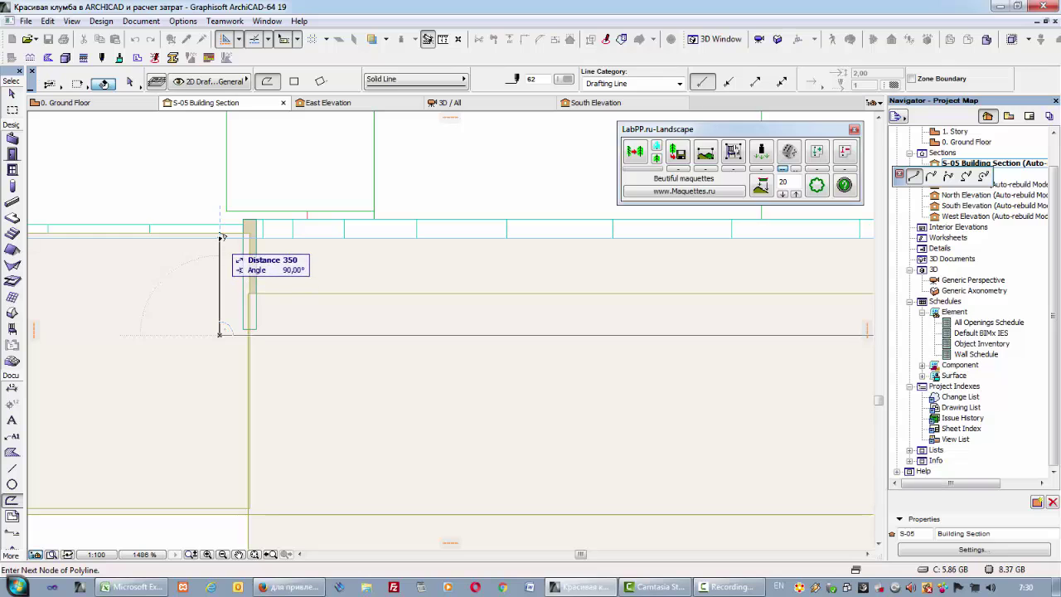
Finish the half-dome profile with a 3-point arc rising from the outer edge to a peak above the flowerbed's centre.
{"action": "left_click", "coordinate": [966, 176]}
{"action": "scroll", "coordinate": [286, 430], "scroll_direction": "down", "scroll_amount": 3}
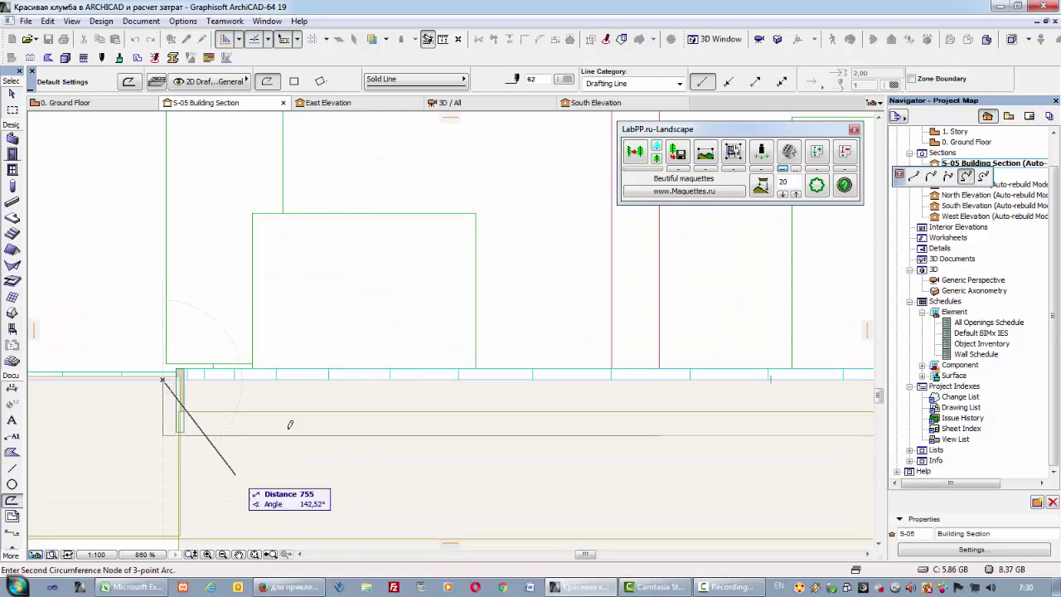
{"action": "left_click", "coordinate": [357, 303]}
{"action": "scroll", "coordinate": [486, 287], "scroll_direction": "down", "scroll_amount": 3}
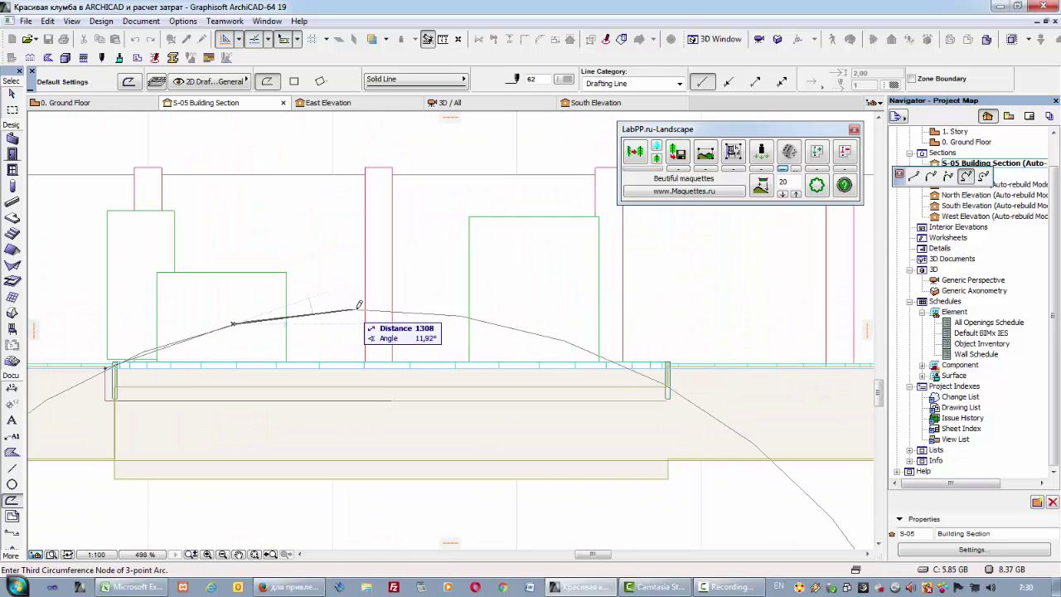
{"action": "left_click", "coordinate": [394, 299]}
{"action": "double_click", "coordinate": [393, 301]}
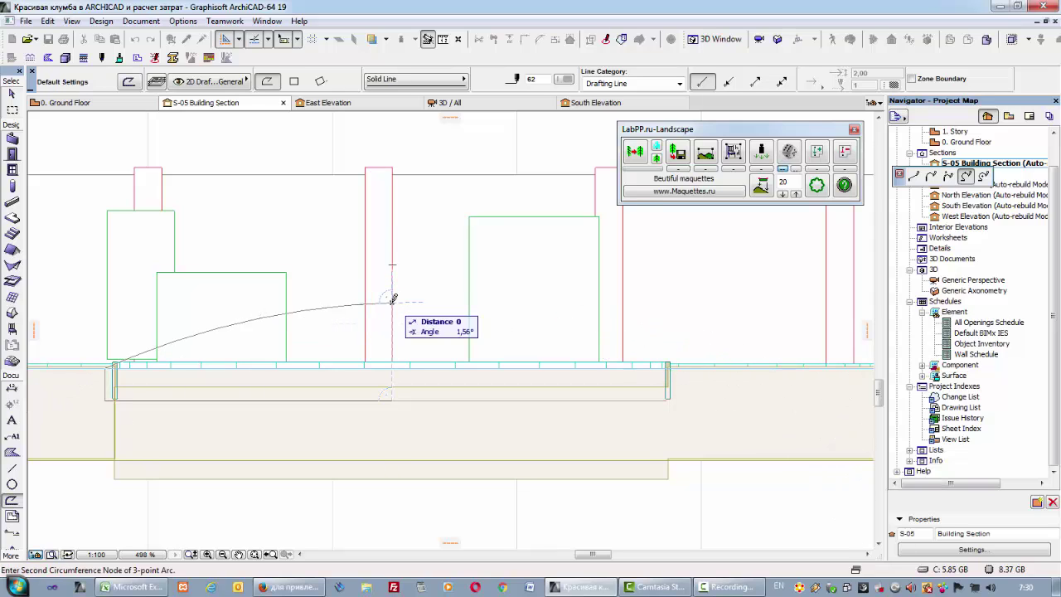
Move the half-dome profile polyline slightly down in the section and deselect it.
{"action": "left_click", "coordinate": [11, 94]}
{"action": "scroll", "coordinate": [185, 284], "scroll_direction": "up", "scroll_amount": 1}
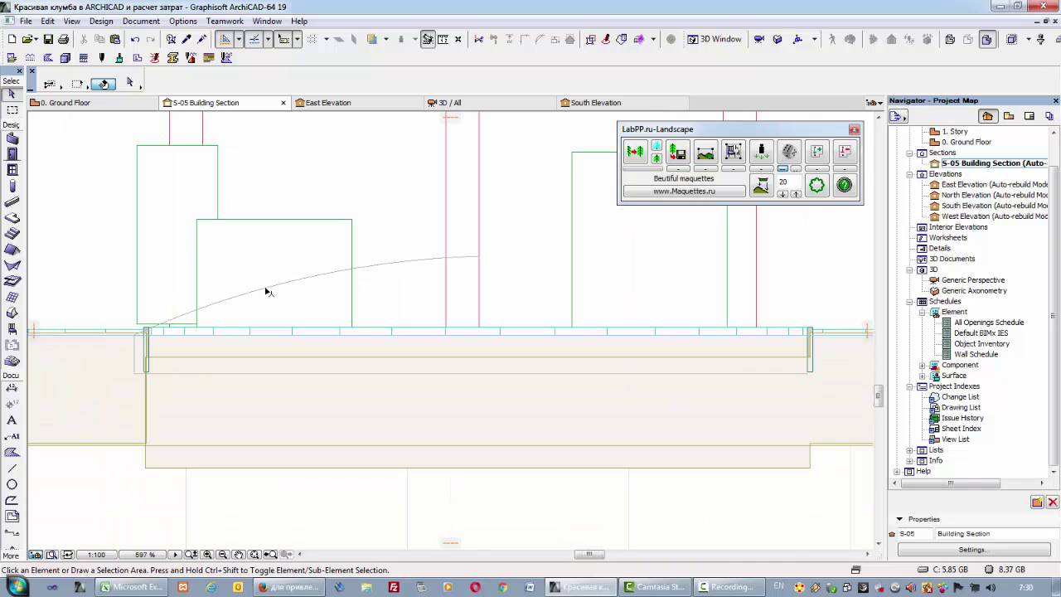
{"action": "left_click", "coordinate": [266, 291]}
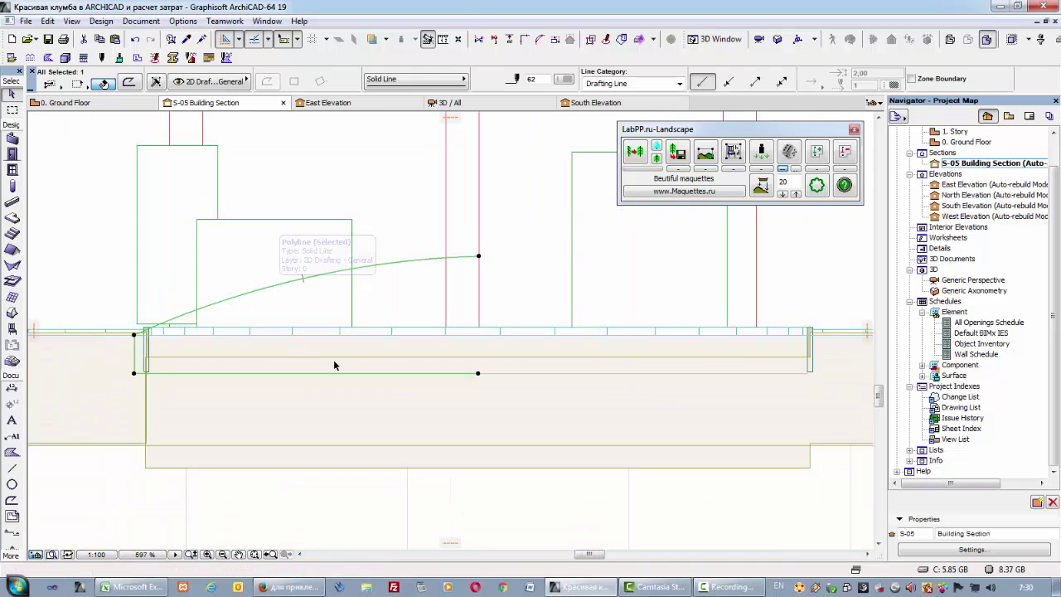
{"action": "left_click", "coordinate": [480, 258]}
{"action": "left_click", "coordinate": [479, 264]}
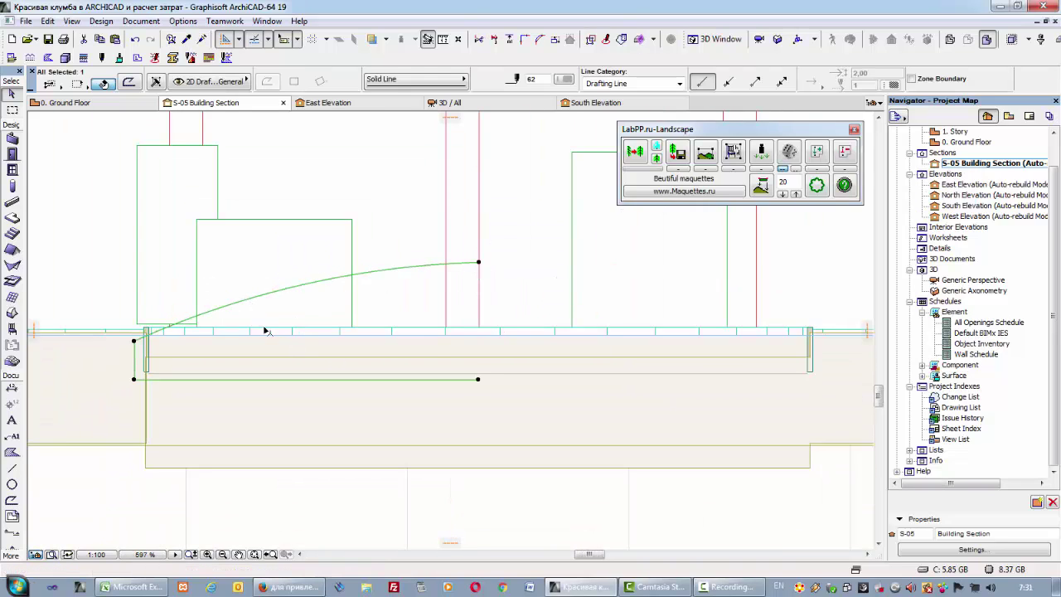
{"action": "key", "text": "Escape"}
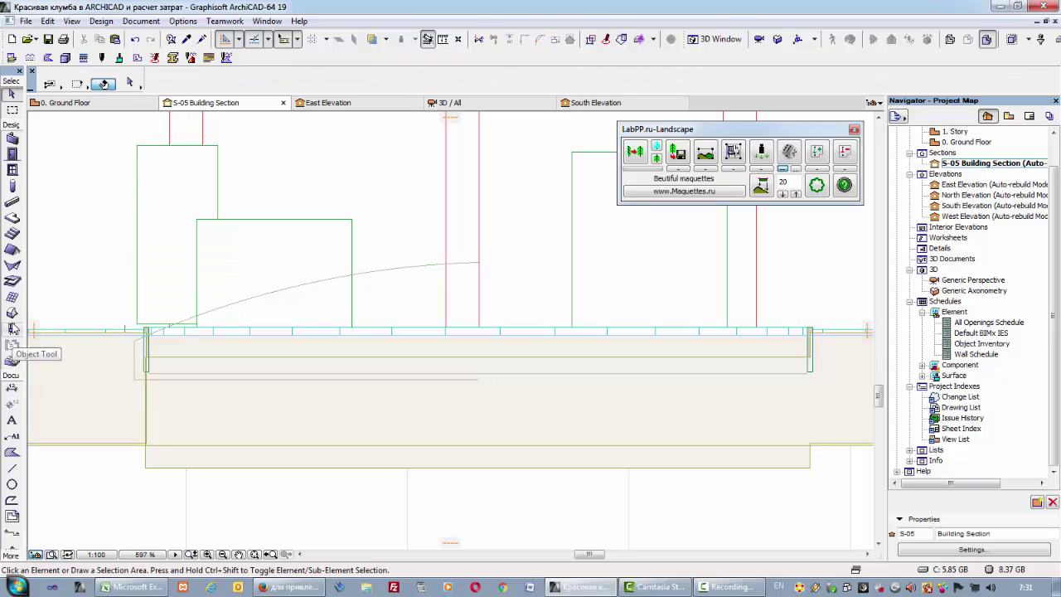
Revolve the half-dome profile polyline as a Morph through 360° about a vertical axis at its peak.
{"action": "left_click", "coordinate": [12, 313]}
{"action": "left_click", "coordinate": [383, 267]}
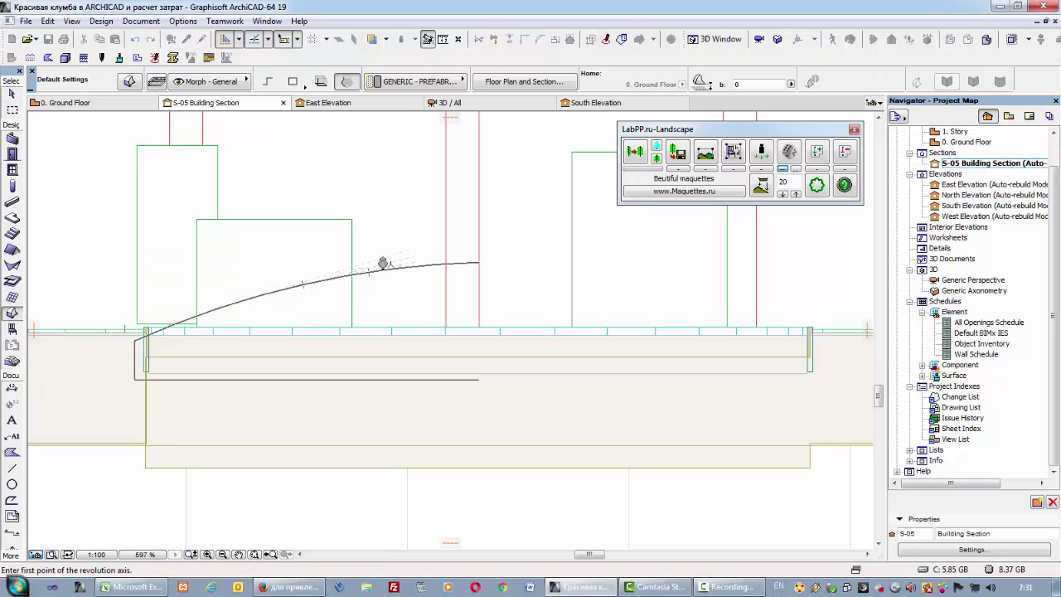
{"action": "left_click", "coordinate": [481, 262]}
{"action": "left_click", "coordinate": [482, 246]}
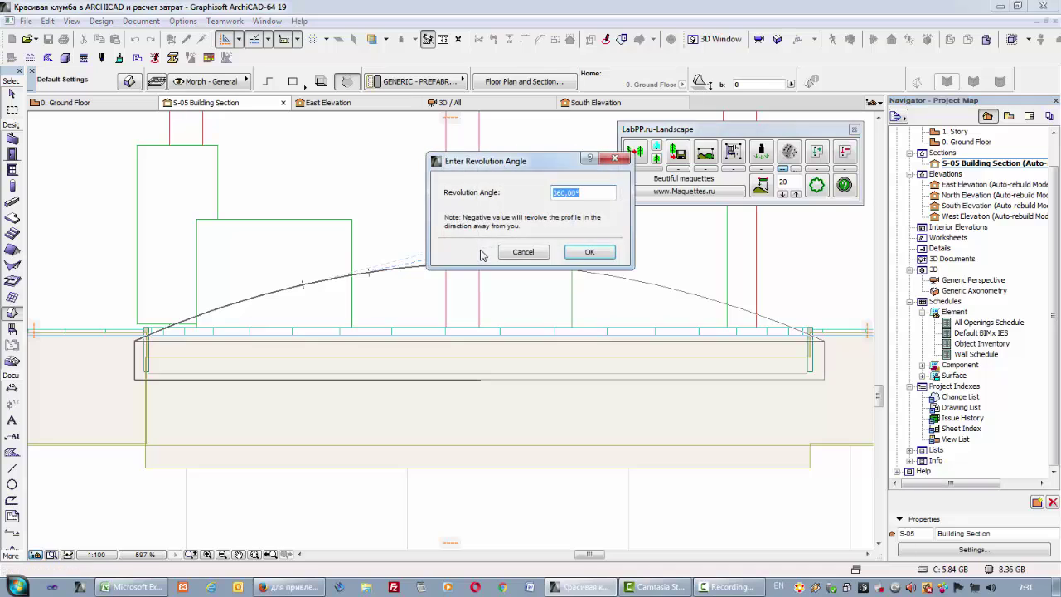
{"action": "left_click", "coordinate": [583, 253]}
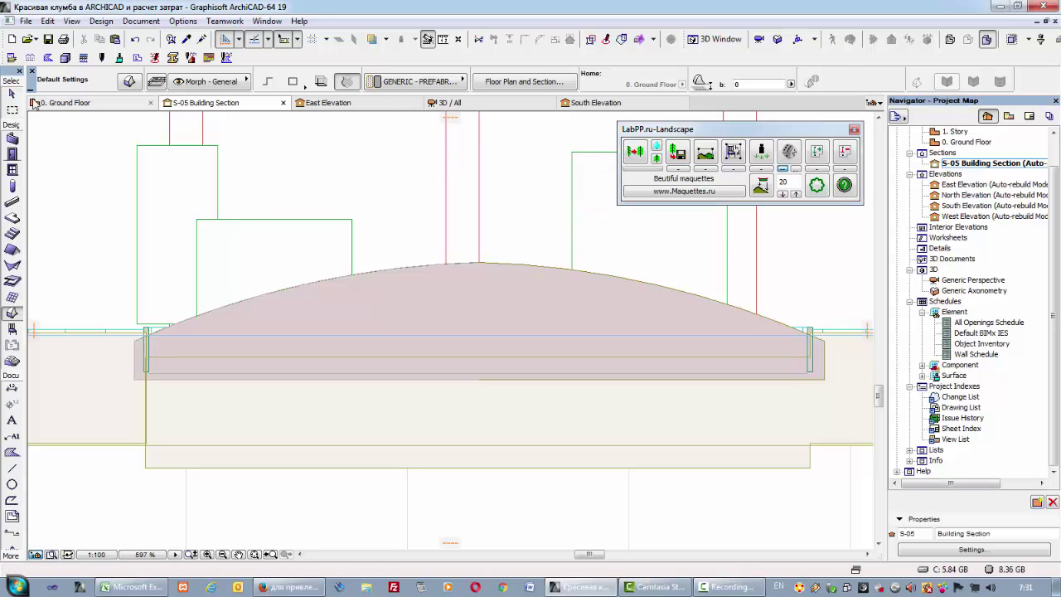
Isolate the revolved dome morph in 3D and store it in LabPP-Landscape as the landing base, checking the stored selection.
{"action": "left_click", "coordinate": [16, 93]}
{"action": "left_click", "coordinate": [403, 301]}
{"action": "key", "text": "F5"}
{"action": "left_click", "coordinate": [428, 246]}
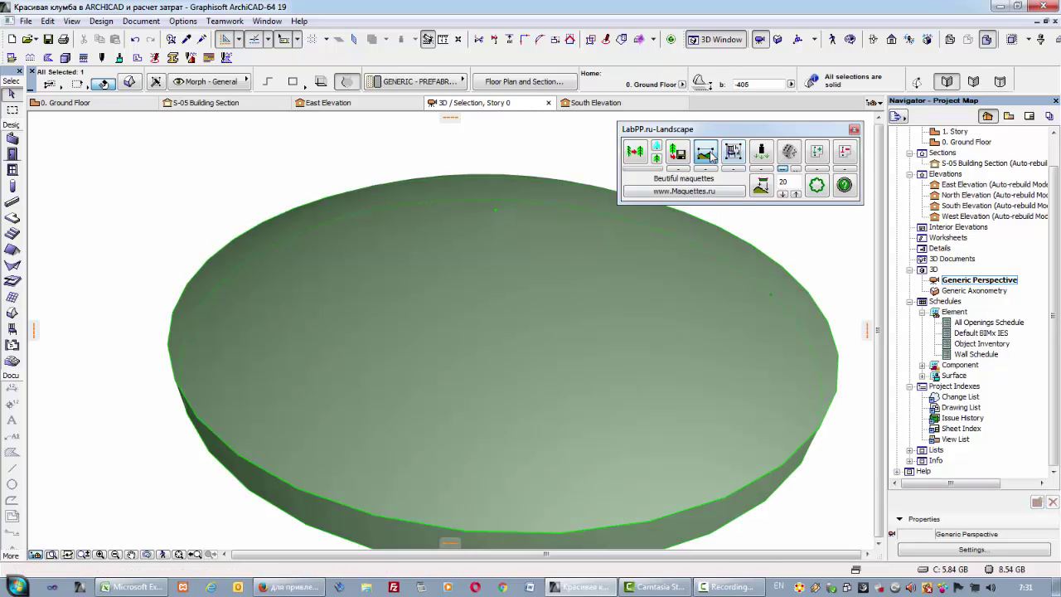
{"action": "left_click", "coordinate": [155, 240]}
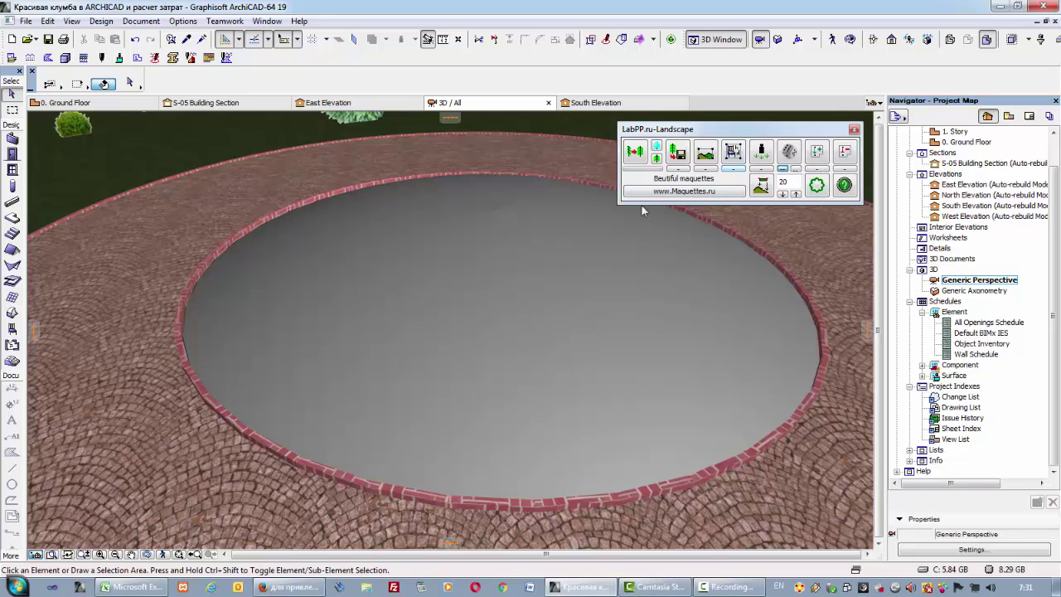
{"action": "left_click", "coordinate": [706, 170]}
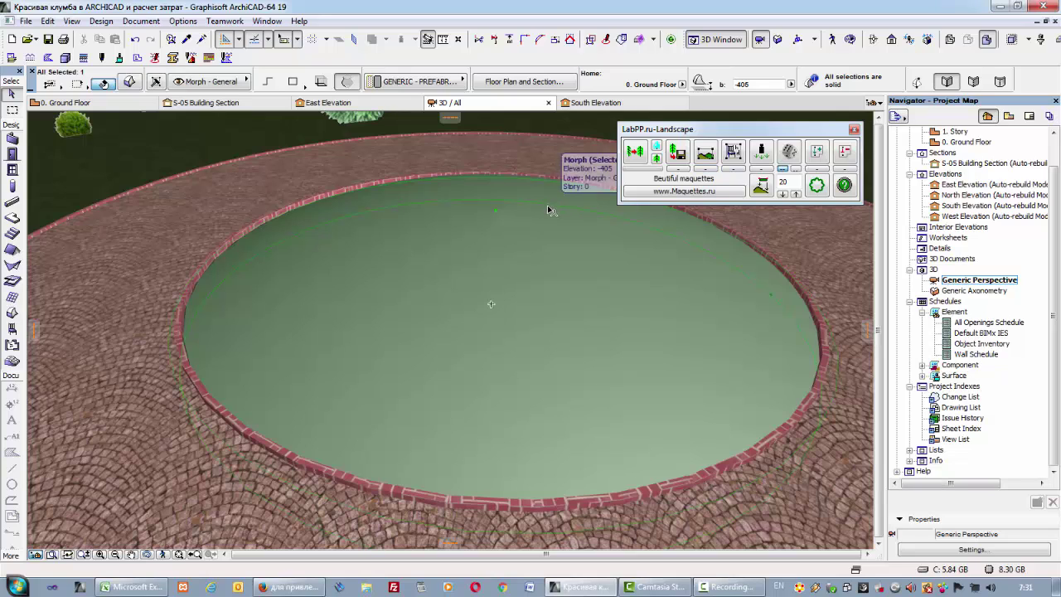
Select the four nested flowerbed meshes in the S-05 section, isolate them in 3D and store them as the elements for landing.
{"action": "double_click", "coordinate": [954, 165]}
{"action": "left_click", "coordinate": [184, 495]}
{"action": "left_click", "coordinate": [155, 462]}
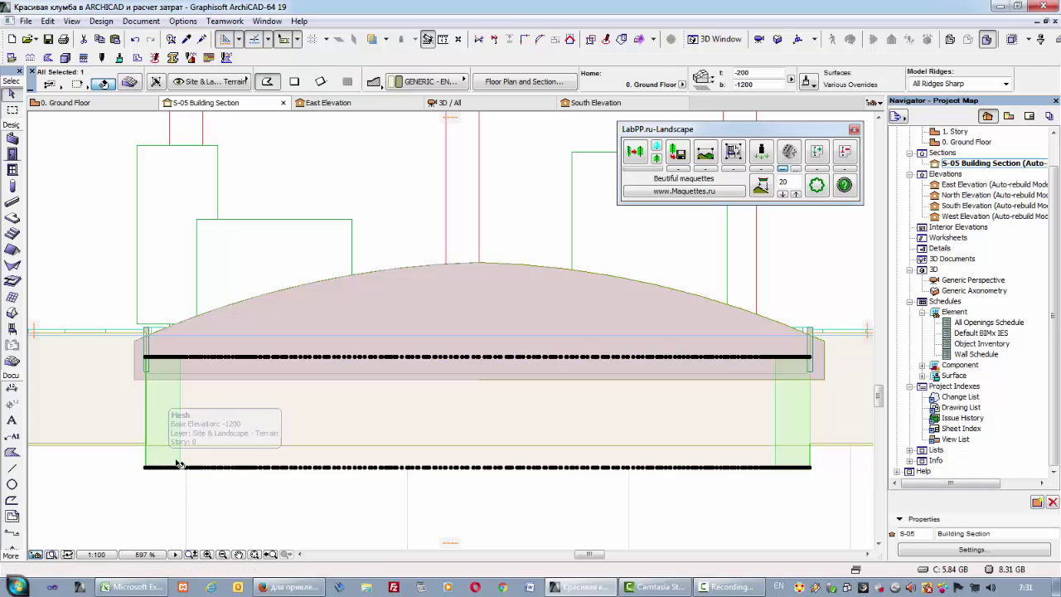
{"action": "left_click", "coordinate": [260, 458], "text": "shift"}
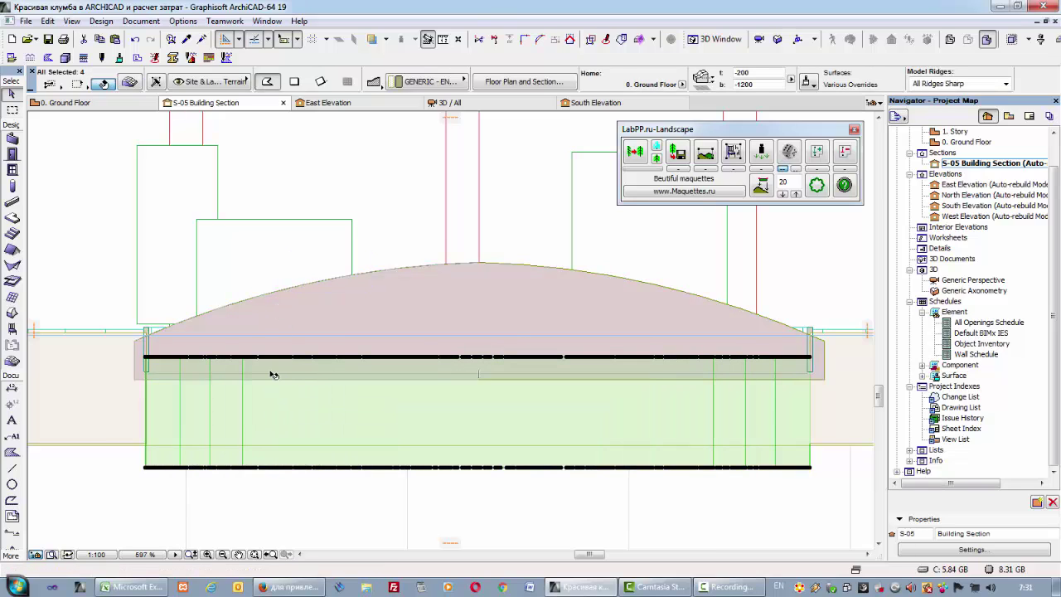
{"action": "key", "text": "F5"}
{"action": "left_click_drag", "start_coordinate": [210, 188], "coordinate": [803, 427]}
{"action": "left_click", "coordinate": [733, 153]}
Show the whole model in 3D, recall the stored base dome and land the stored meshes onto its surface.
{"action": "left_click", "coordinate": [310, 158]}
{"action": "key", "text": "F5"}
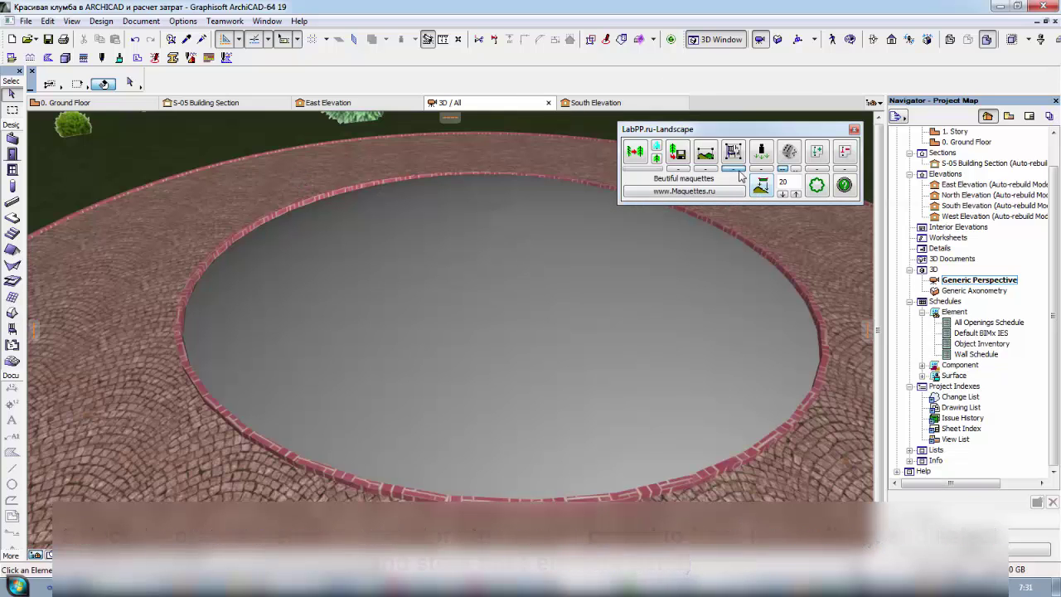
{"action": "left_click", "coordinate": [701, 209]}
{"action": "left_click", "coordinate": [706, 169]}
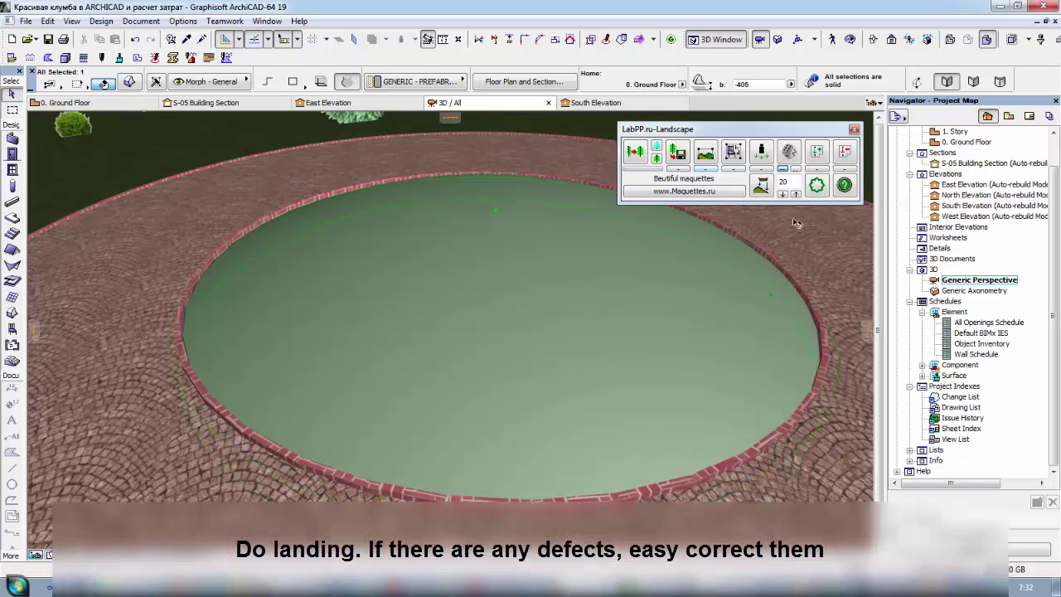
{"action": "left_click", "coordinate": [763, 184]}
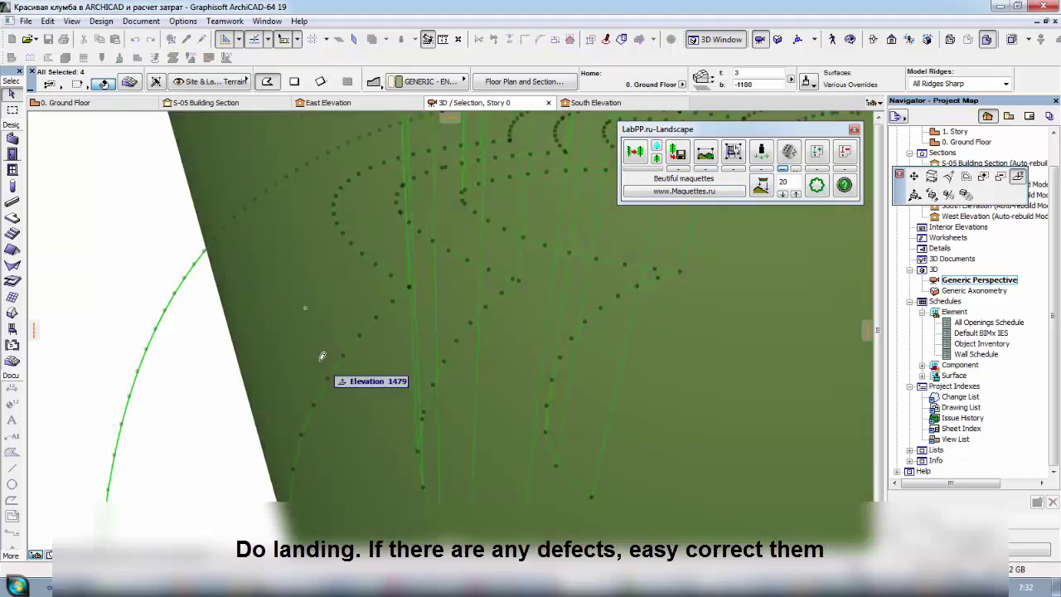
Correct the spiking points on the landed flowerbed meshes by adjusting the elevation of the stray vertices.
{"action": "scroll", "coordinate": [320, 359], "scroll_direction": "down", "scroll_amount": 4}
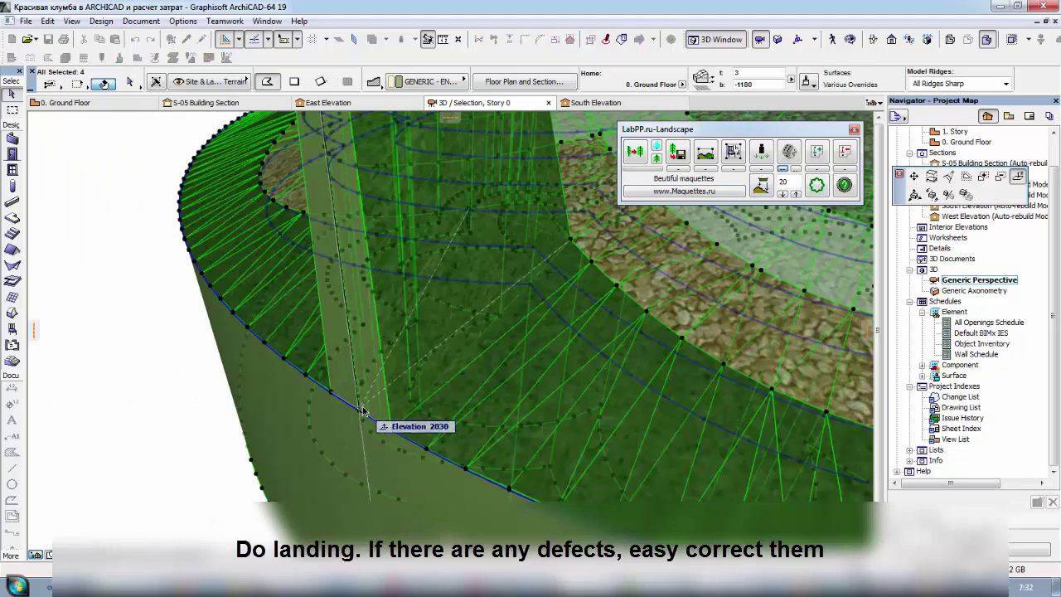
{"action": "left_click", "coordinate": [361, 400]}
{"action": "scroll", "coordinate": [270, 358], "scroll_direction": "down", "scroll_amount": 4}
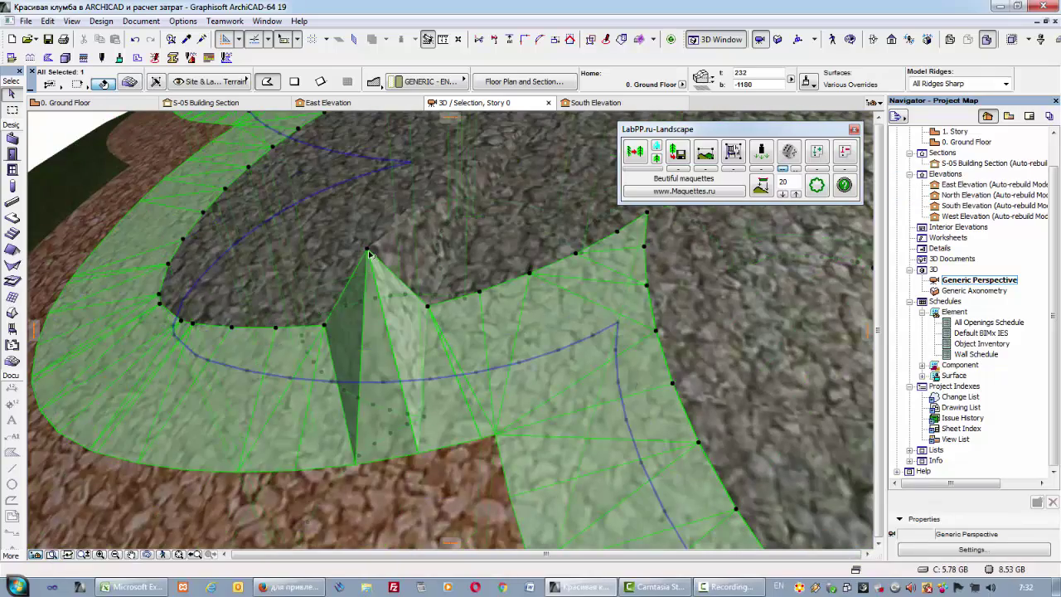
{"action": "left_click", "coordinate": [367, 248]}
{"action": "left_click", "coordinate": [382, 310]}
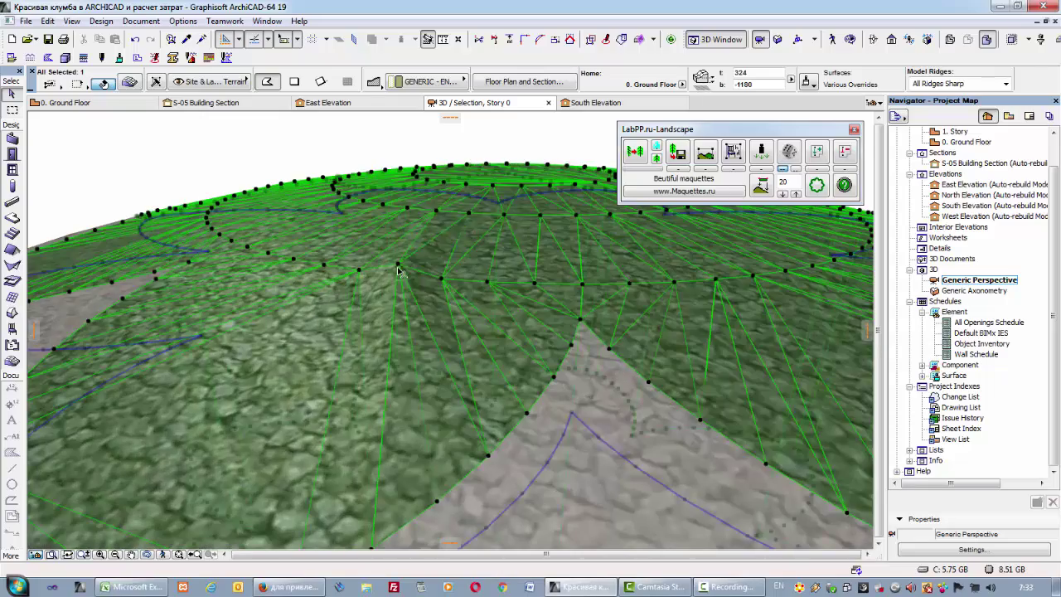
{"action": "left_click", "coordinate": [399, 263]}
{"action": "left_click", "coordinate": [400, 264]}
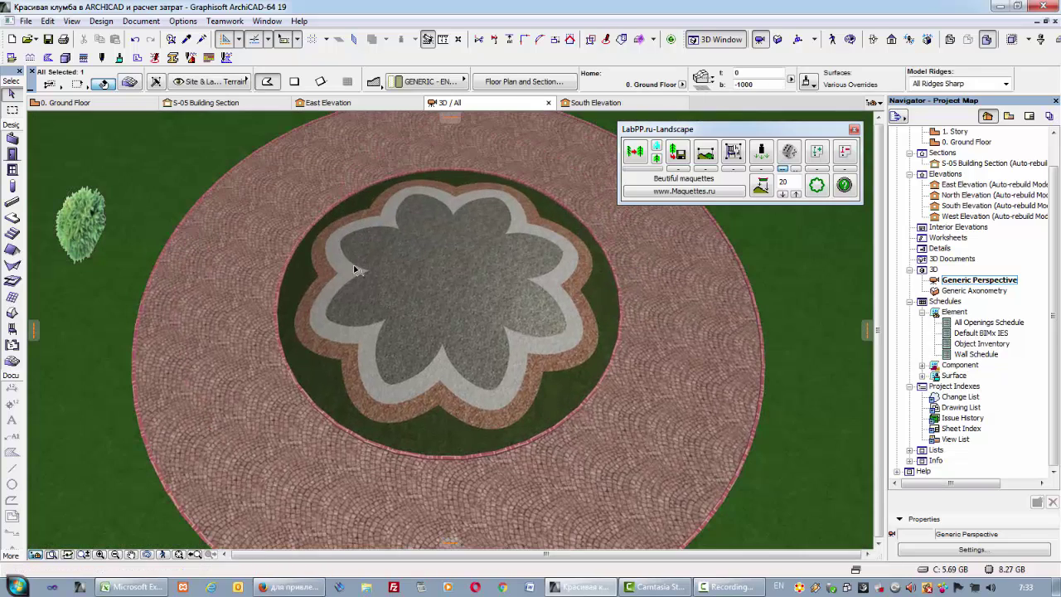
On the ground floor plan, change the innermost flower mesh's ridge selection to hide its triangulation lines.
{"action": "key", "text": "F2"}
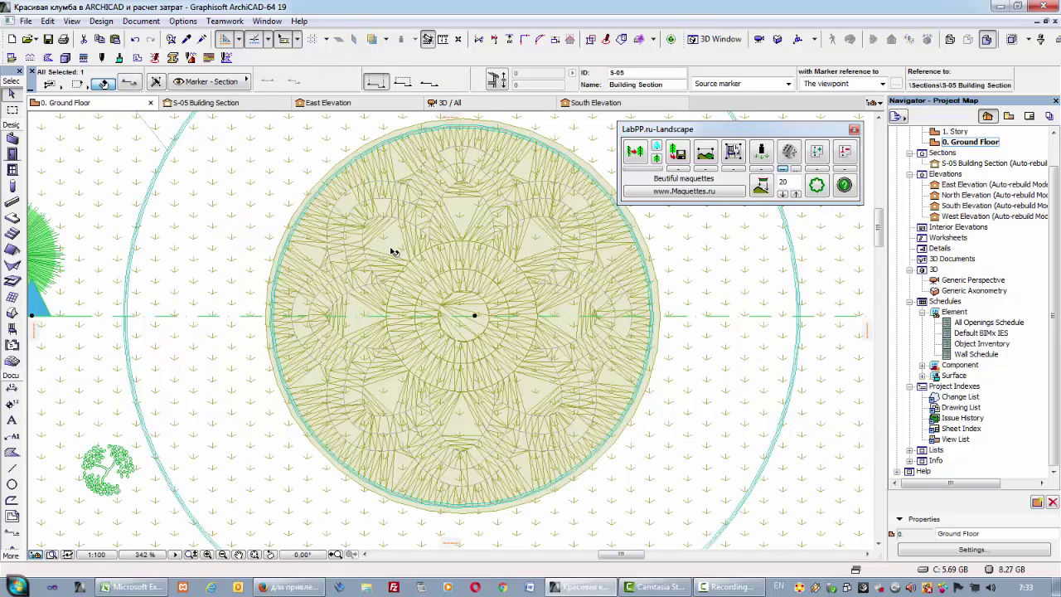
{"action": "left_click", "coordinate": [421, 297]}
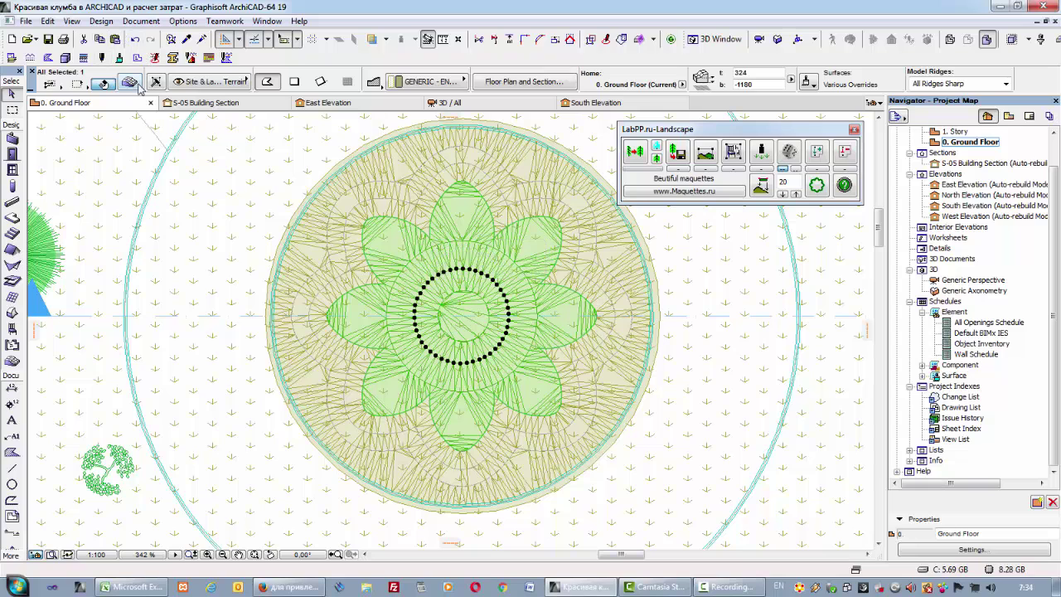
{"action": "left_click", "coordinate": [131, 82]}
{"action": "scroll", "coordinate": [699, 264], "scroll_direction": "down", "scroll_amount": 2}
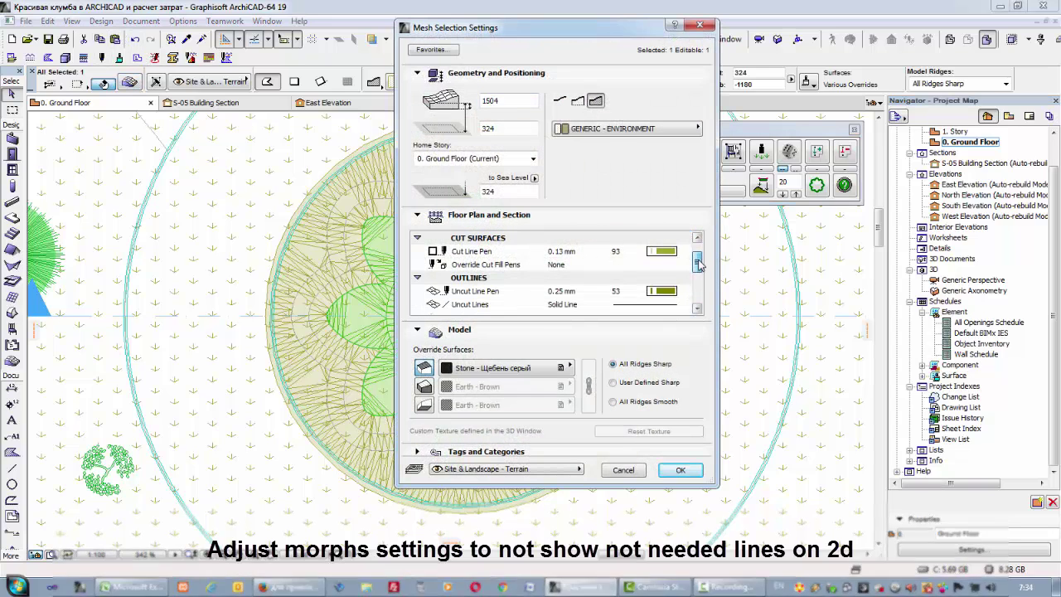
{"action": "left_click_drag", "start_coordinate": [699, 264], "coordinate": [699, 276]}
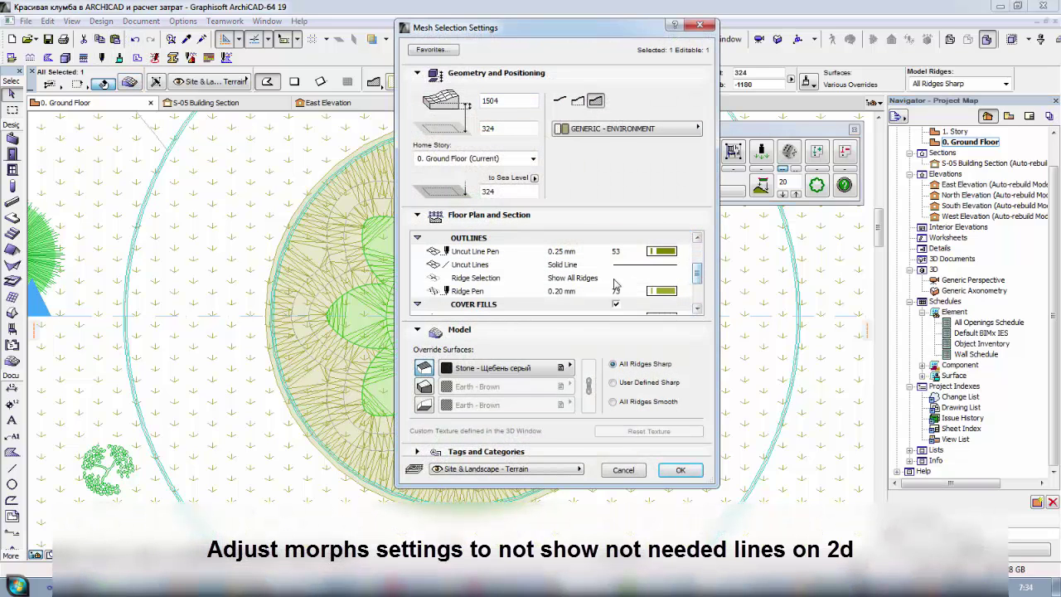
{"action": "left_click", "coordinate": [682, 281]}
{"action": "left_click", "coordinate": [718, 280]}
{"action": "left_click", "coordinate": [680, 470]}
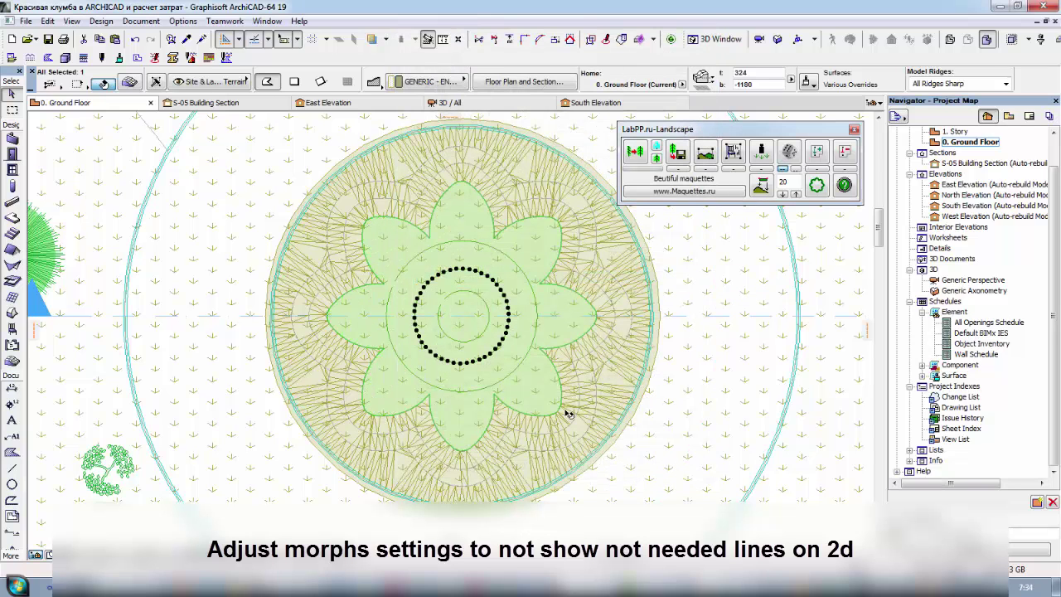
Select the remaining outer flowerbed meshes and hide their triangulation ridges on the floor plan, too.
{"action": "left_click", "coordinate": [351, 257]}
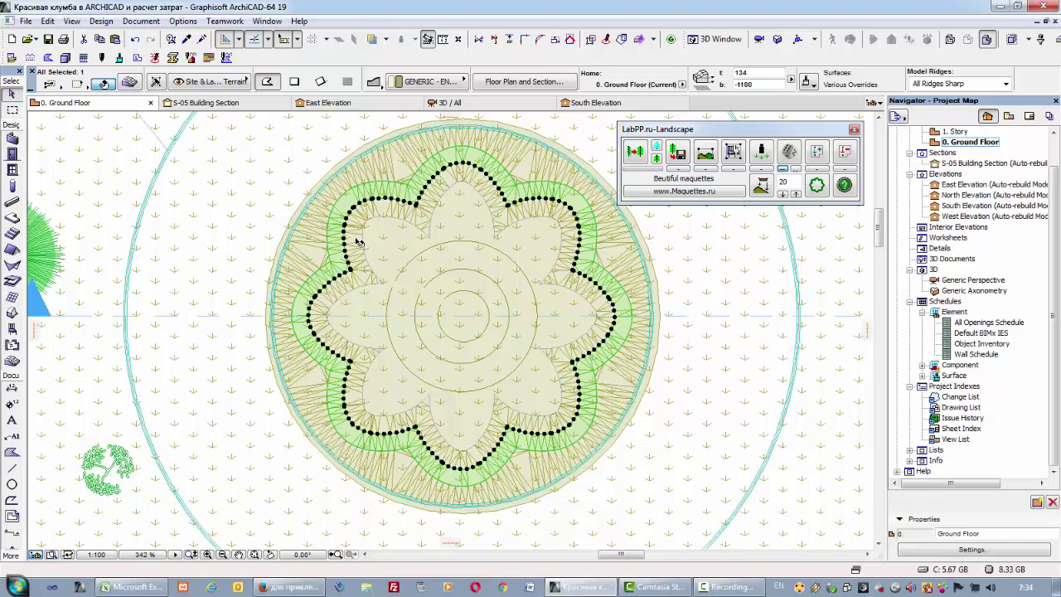
{"action": "left_click", "coordinate": [310, 220], "text": "shift"}
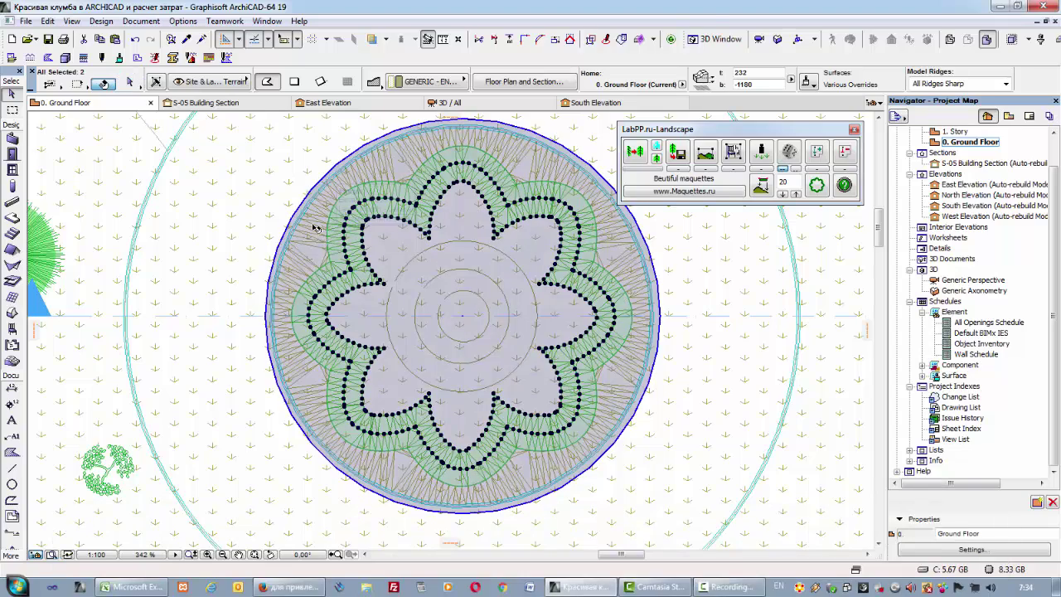
{"action": "left_click", "coordinate": [309, 220], "text": "shift"}
{"action": "left_click", "coordinate": [130, 82]}
{"action": "left_click_drag", "start_coordinate": [698, 254], "coordinate": [697, 273]}
{"action": "left_click", "coordinate": [685, 278]}
{"action": "left_click", "coordinate": [738, 278]}
{"action": "left_click", "coordinate": [680, 470]}
{"action": "key", "text": "Escape"}
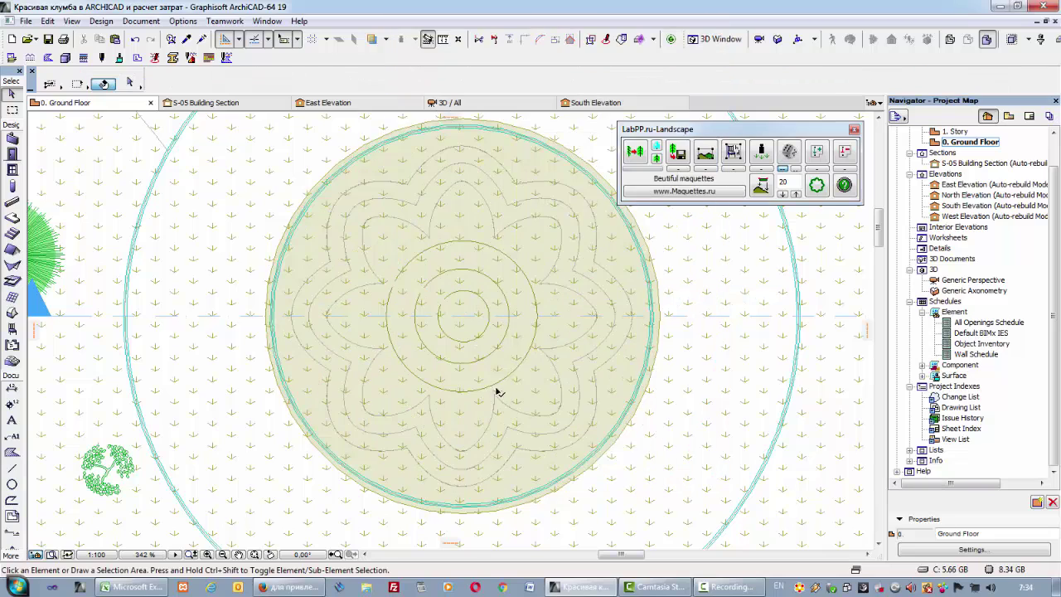
Open the LabPP_Calc palette over the 3D view and move it clear of the flowerbed.
{"action": "left_click", "coordinate": [740, 587]}
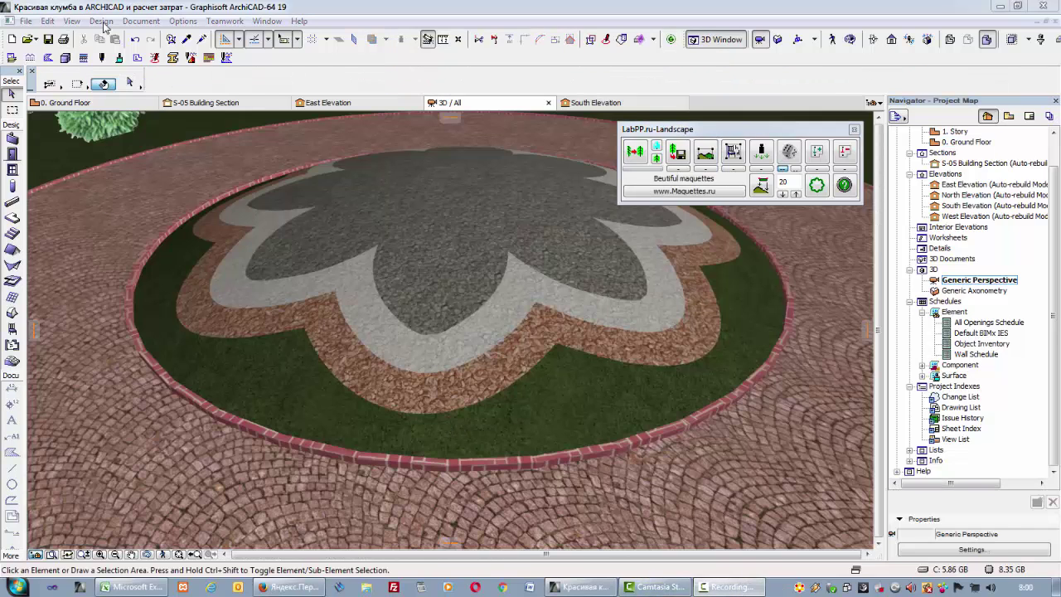
{"action": "left_click", "coordinate": [103, 24]}
{"action": "mouse_move", "coordinate": [166, 315]}
{"action": "mouse_move", "coordinate": [334, 433]}
{"action": "left_click", "coordinate": [402, 430]}
{"action": "left_click_drag", "start_coordinate": [535, 81], "coordinate": [655, 84]}
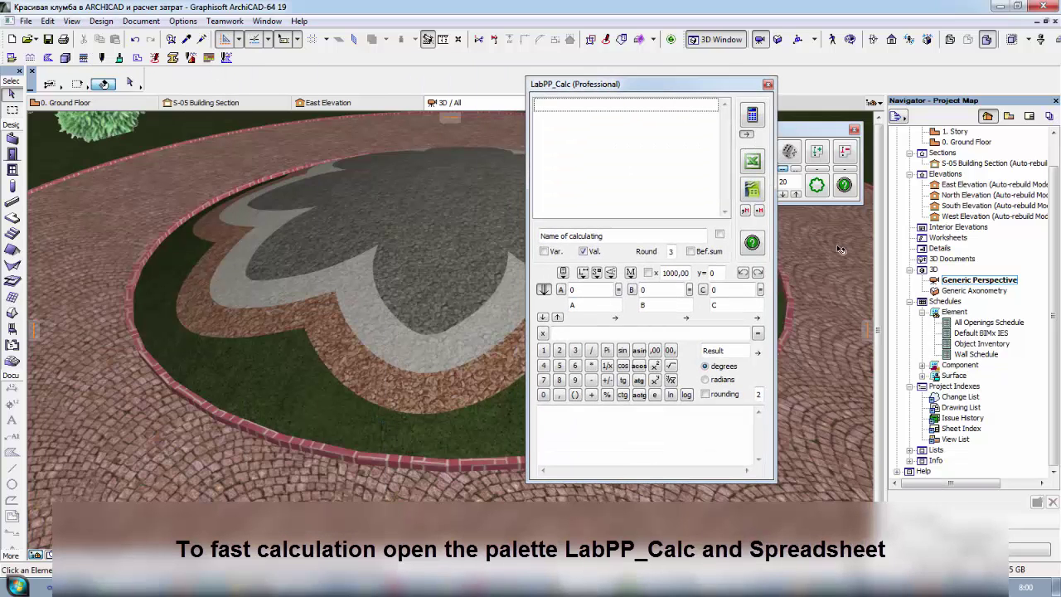
Select the dome base morph in the S-05 section, calculate its quantities and insert the volume into the LabPP_Calc formula.
{"action": "double_click", "coordinate": [991, 164]}
{"action": "left_click", "coordinate": [141, 428]}
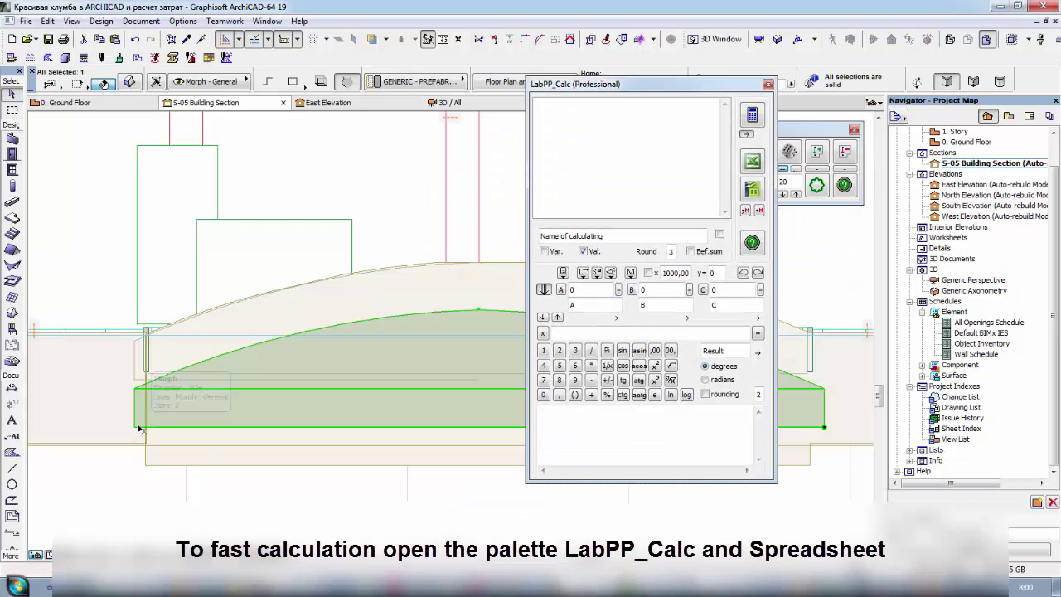
{"action": "left_click", "coordinate": [751, 116]}
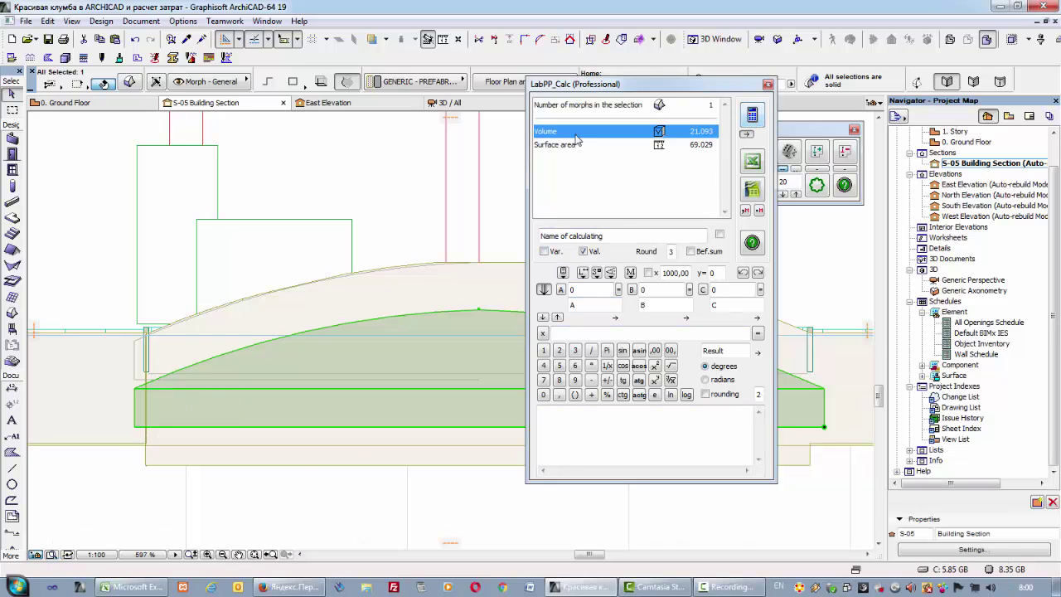
{"action": "left_click", "coordinate": [563, 273]}
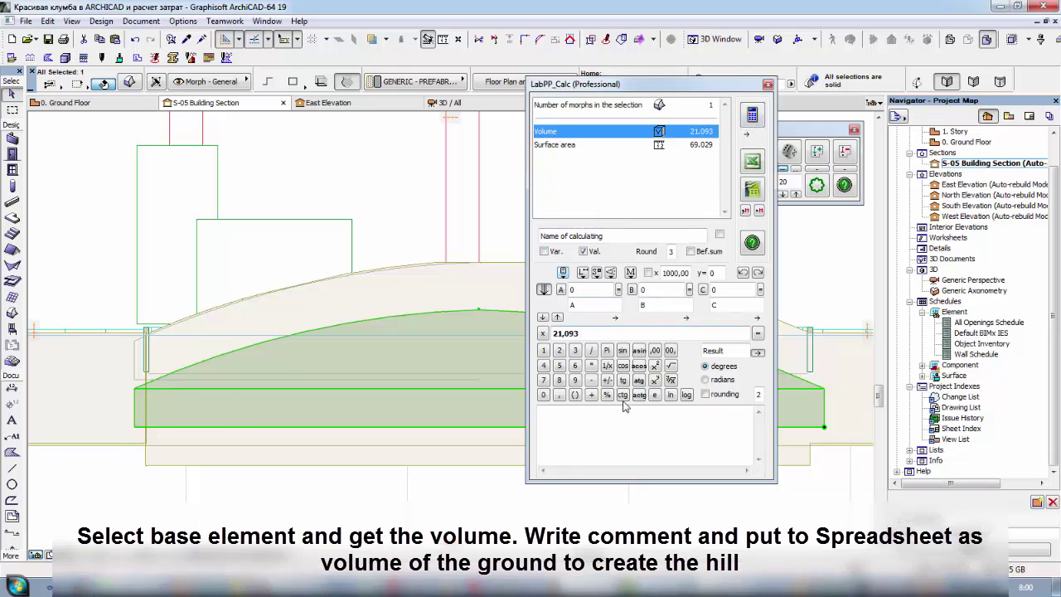
Label the calculated result "Ground volume" and name the calculation "Decorative hill".
{"action": "double_click", "coordinate": [731, 351]}
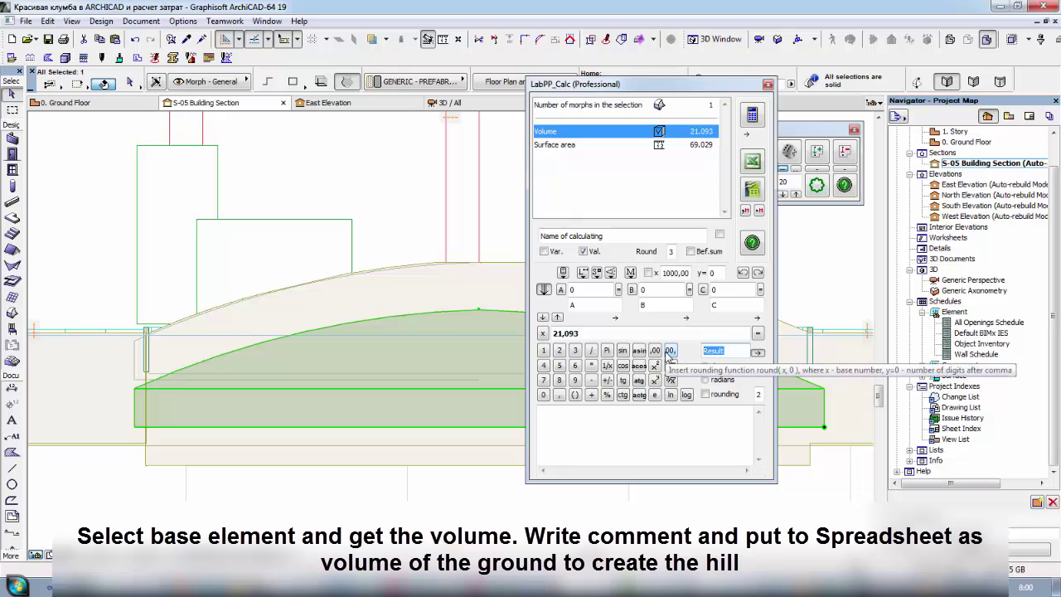
{"action": "type", "text": "G"}
{"action": "type", "text": "round volume"}
{"action": "left_click_drag", "start_coordinate": [650, 239], "coordinate": [507, 238]}
{"action": "type", "text": "Decora"}
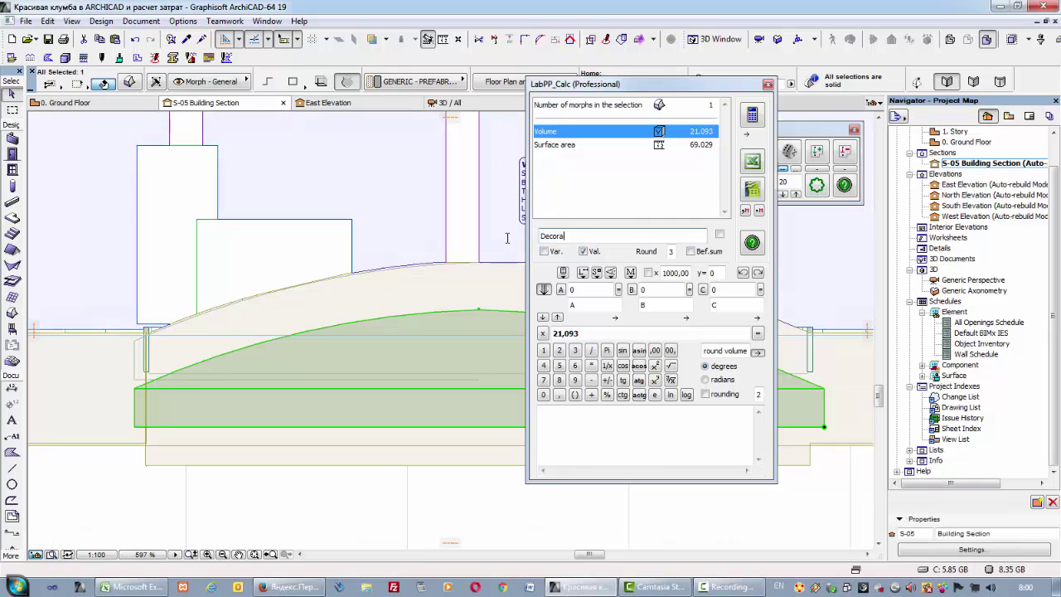
{"action": "type", "text": "tive hill"}
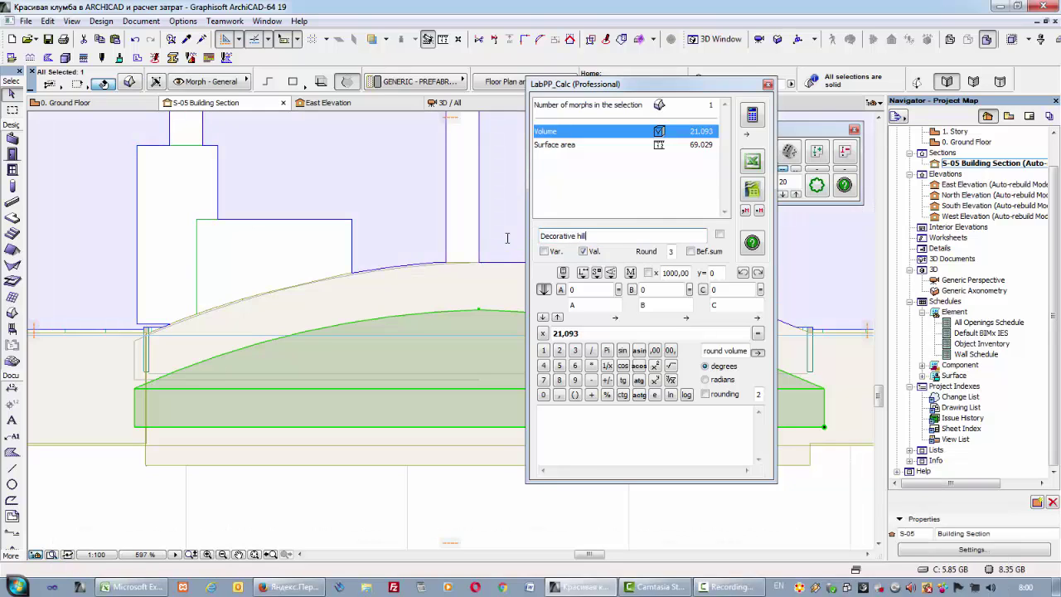
Export the volume with its calculation name and variable label to Excel, switch there and autofit columns A and B.
{"action": "left_click", "coordinate": [544, 251]}
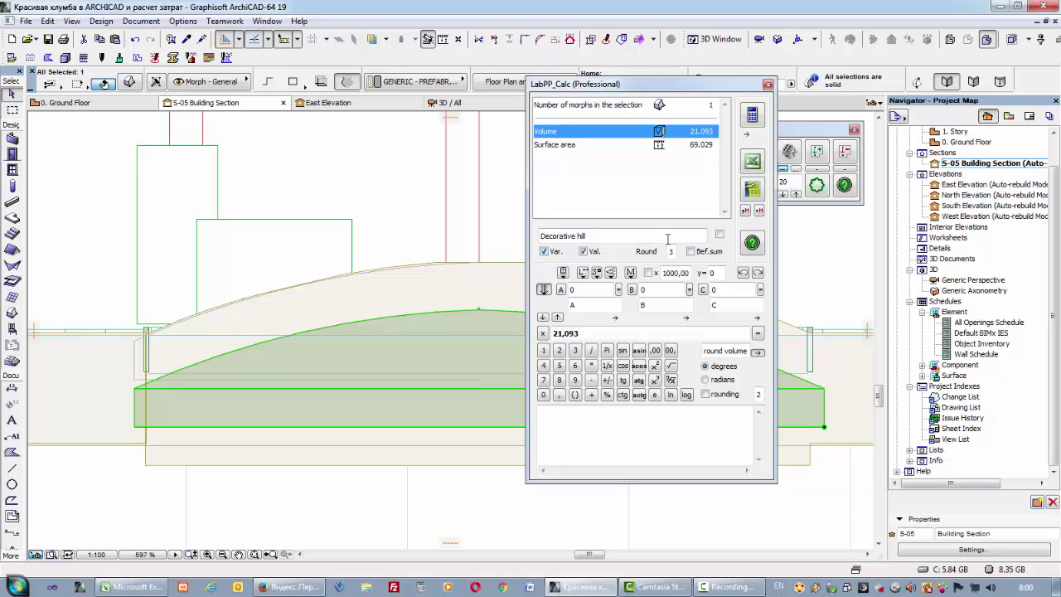
{"action": "left_click", "coordinate": [720, 235]}
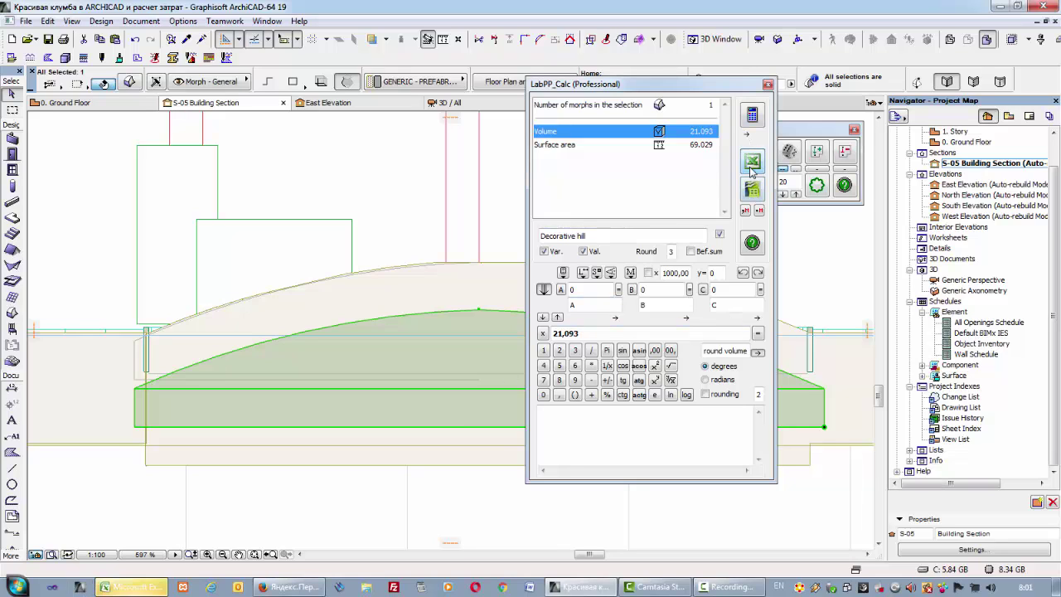
{"action": "left_click", "coordinate": [149, 588]}
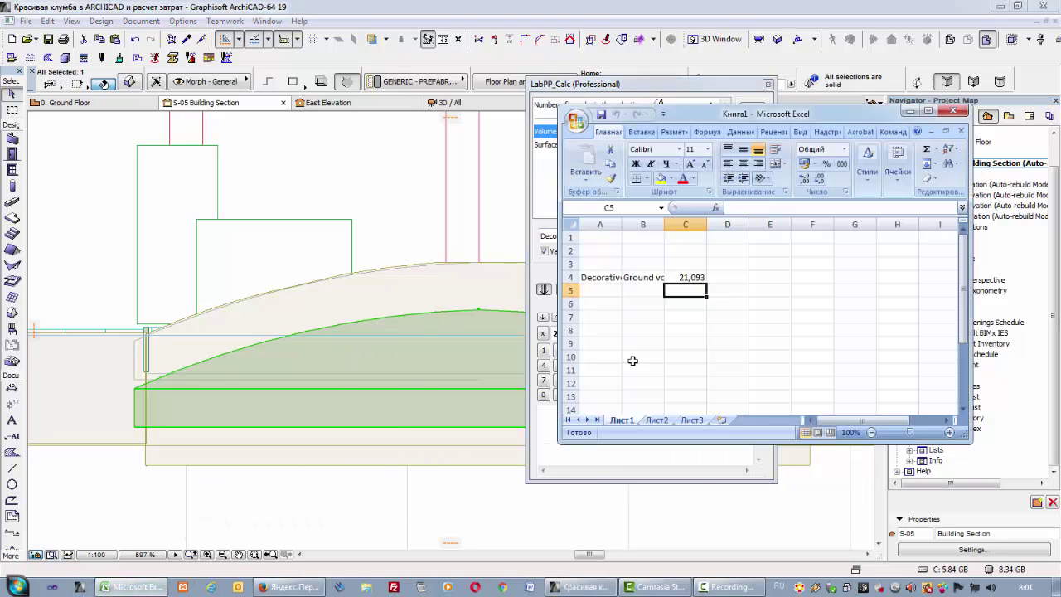
{"action": "double_click", "coordinate": [621, 224]}
{"action": "double_click", "coordinate": [687, 224]}
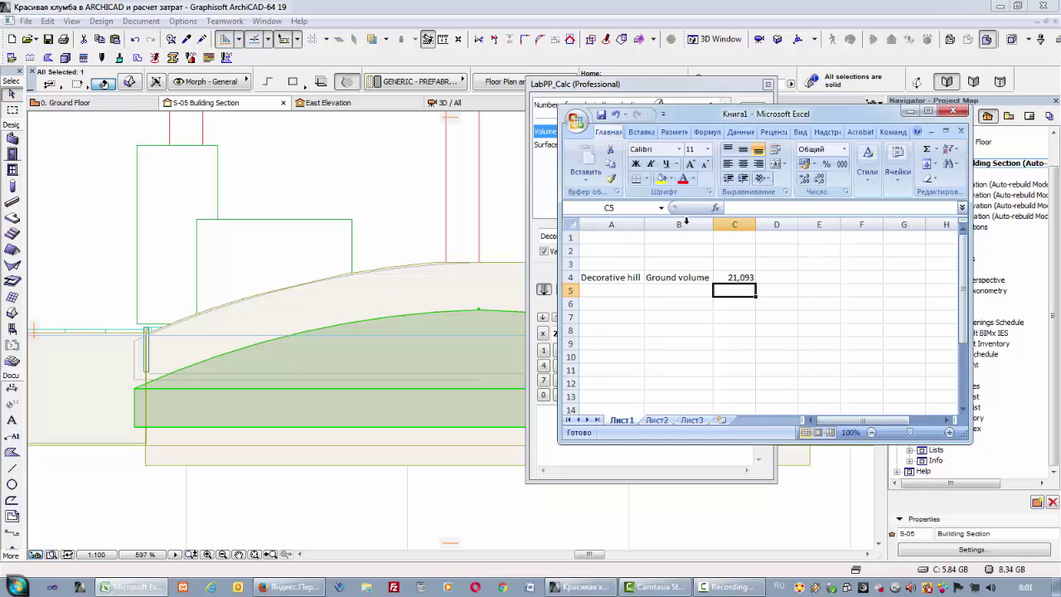
Switch back to ARCHICAD's 3D view, select the gray crushed stone mesh and calculate its quantities in LabPP_Calc.
{"action": "left_click", "coordinate": [122, 290]}
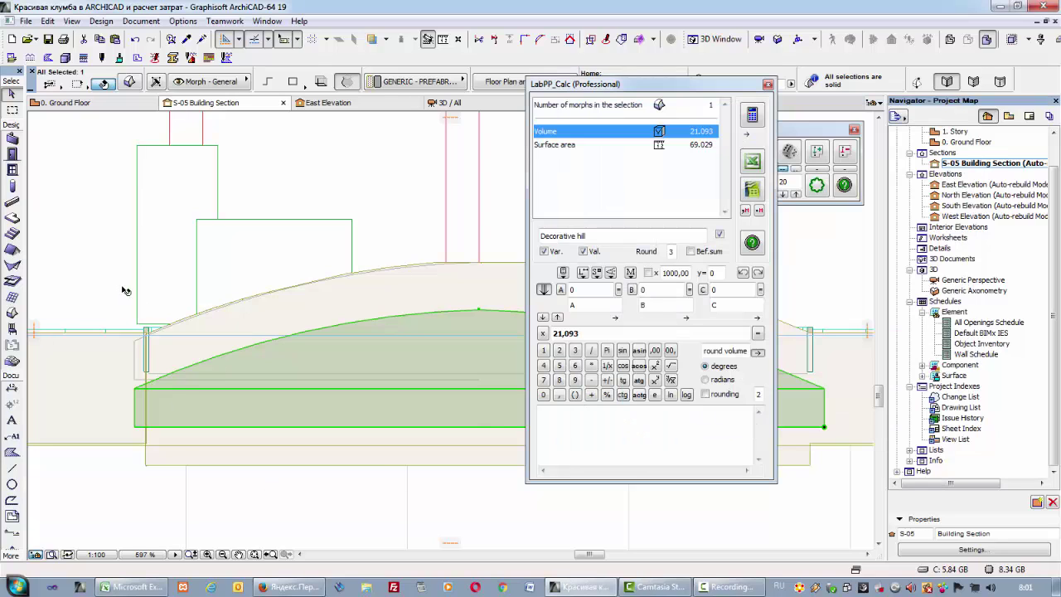
{"action": "left_click", "coordinate": [100, 520]}
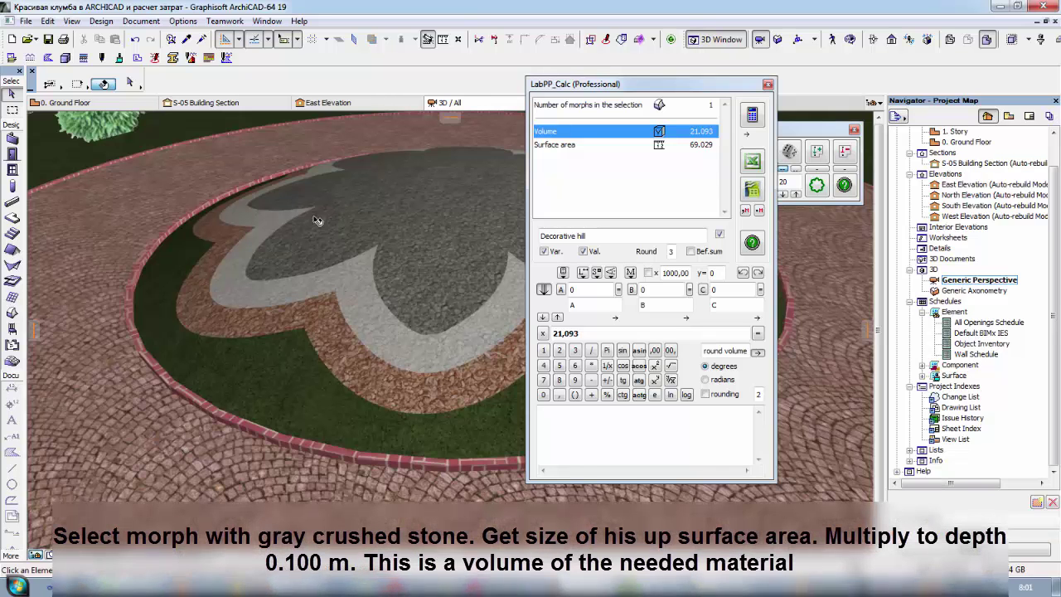
{"action": "left_click", "coordinate": [325, 236]}
{"action": "left_click", "coordinate": [753, 117]}
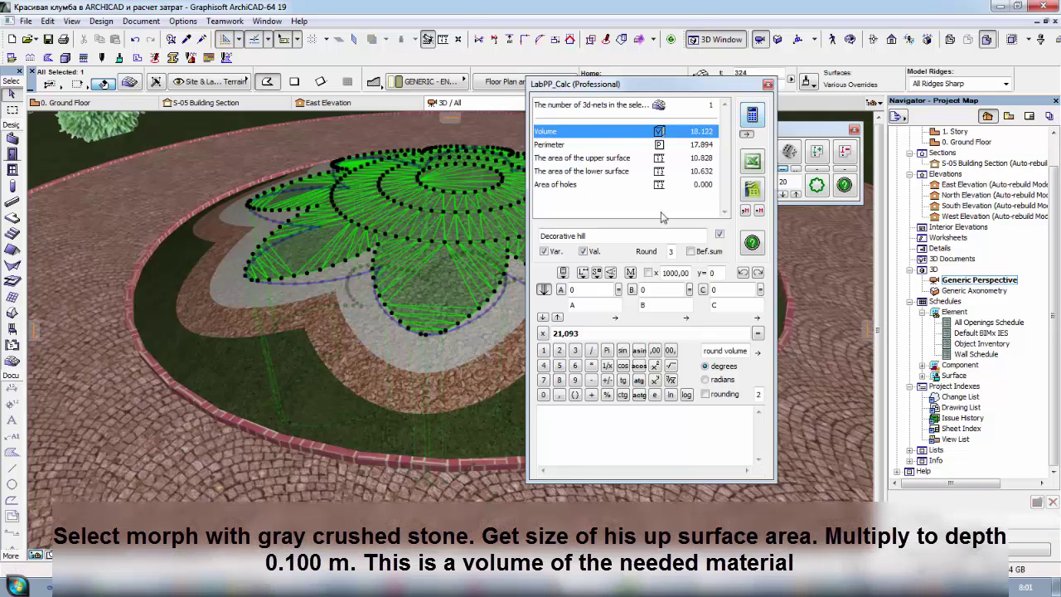
Replace the formula with the gray mesh's upper surface area multiplied by 0,1 and evaluate it.
{"action": "left_click", "coordinate": [560, 158]}
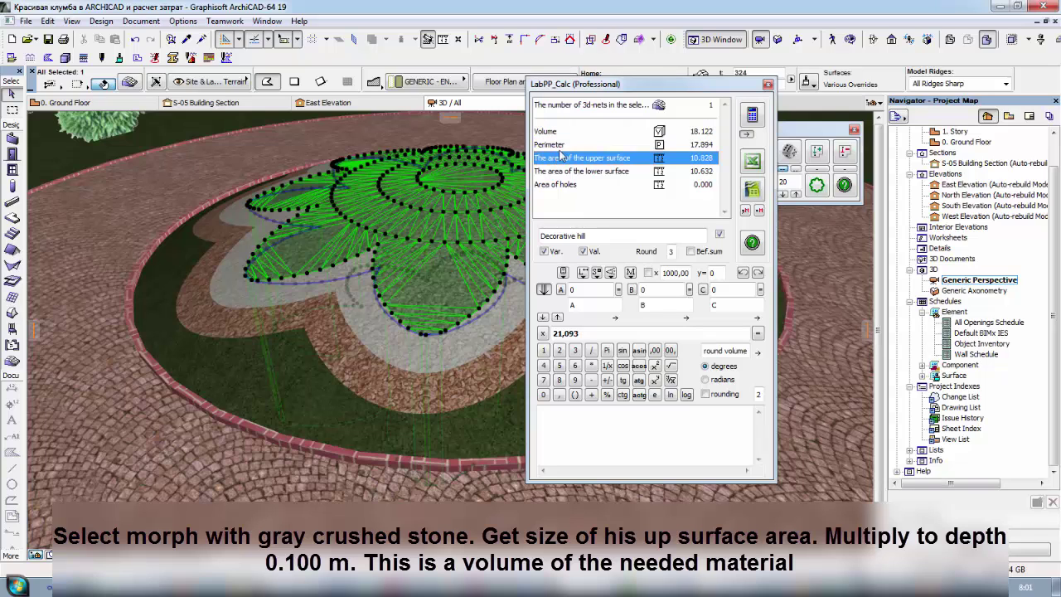
{"action": "left_click", "coordinate": [564, 274]}
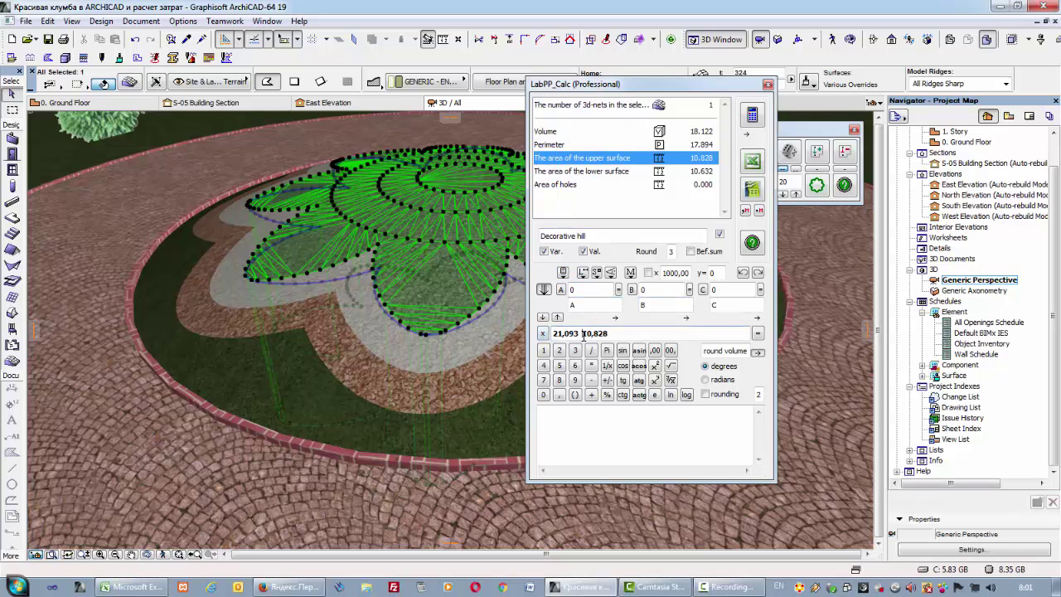
{"action": "left_click_drag", "start_coordinate": [581, 333], "coordinate": [552, 334]}
{"action": "key", "text": "BackSpace"}
{"action": "left_click", "coordinate": [758, 334]}
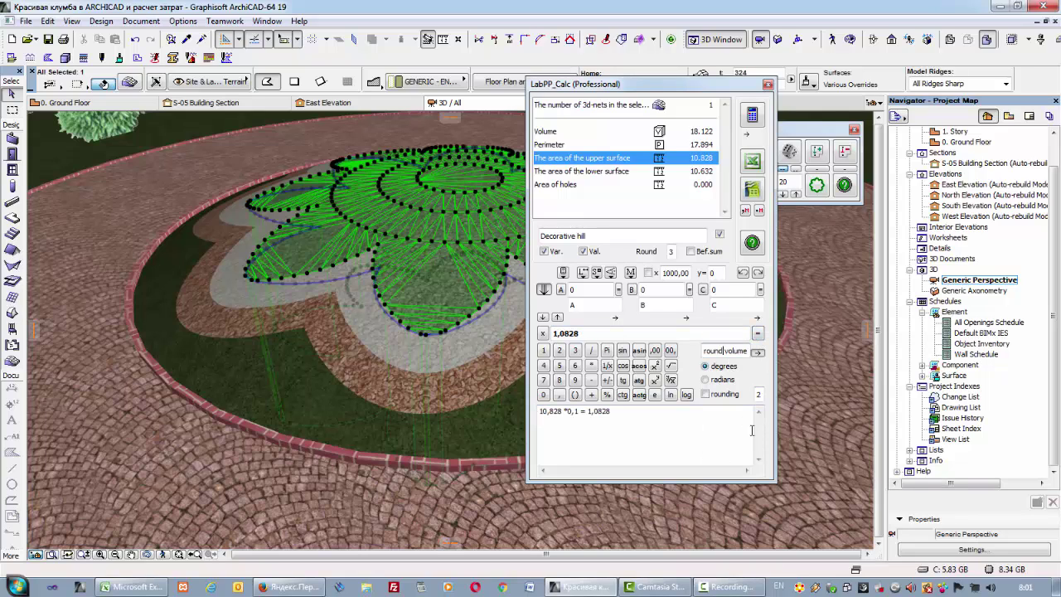
Label the result "Gray crushed stone volume", export it to Excel, and switch there to autofit column B.
{"action": "key", "text": "Delete"}
{"action": "type", "text": "Gray crushed s"}
{"action": "left_click", "coordinate": [752, 160]}
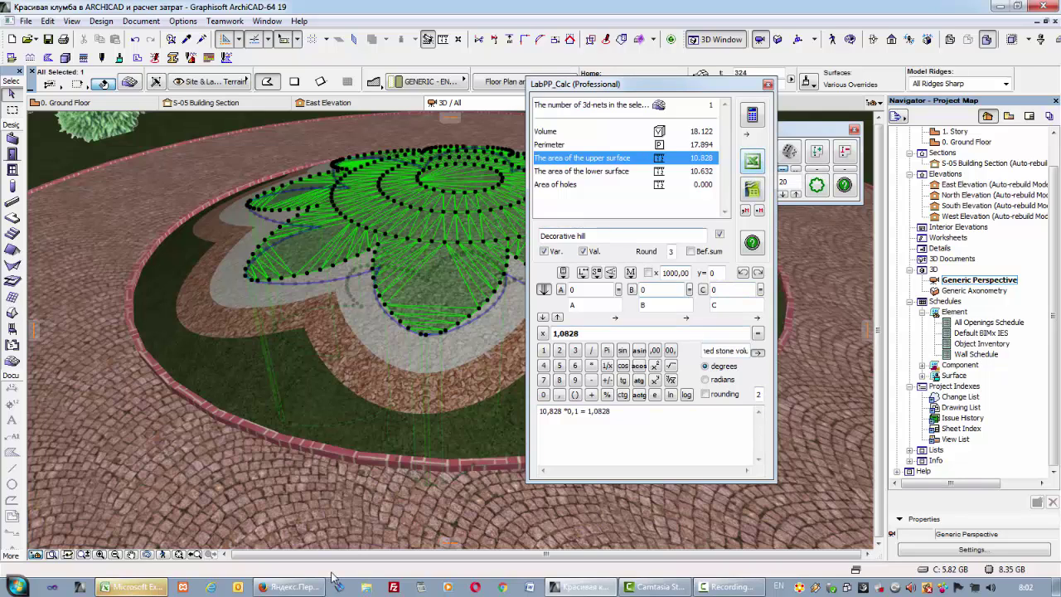
{"action": "left_click", "coordinate": [144, 587]}
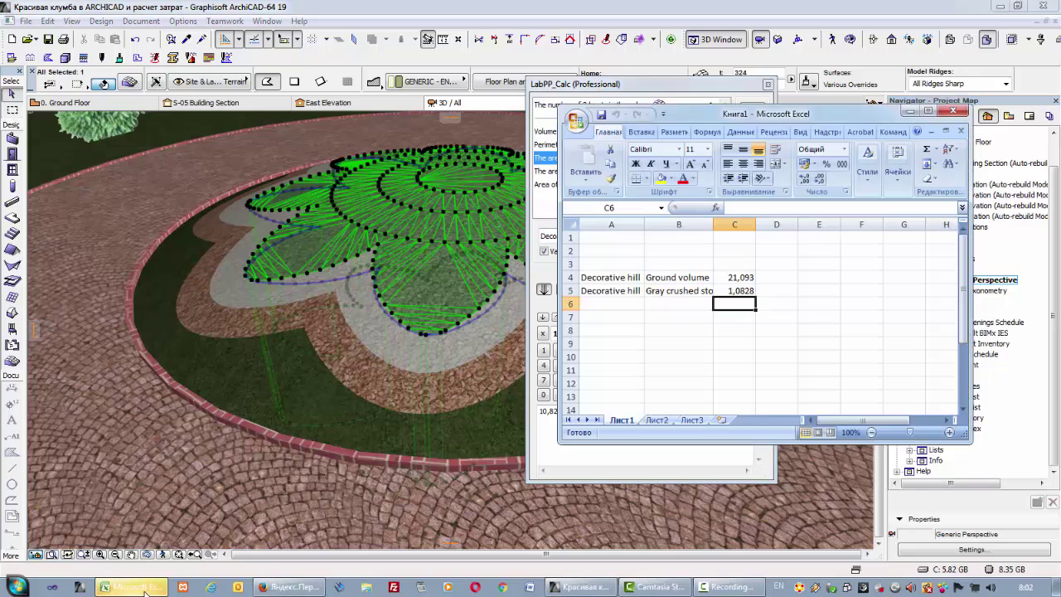
{"action": "double_click", "coordinate": [715, 226]}
Back in ARCHICAD, calculate the white crushed stone mesh's upper surface area times 0,1 and change the result's label from gray to "White".
{"action": "left_click", "coordinate": [265, 303]}
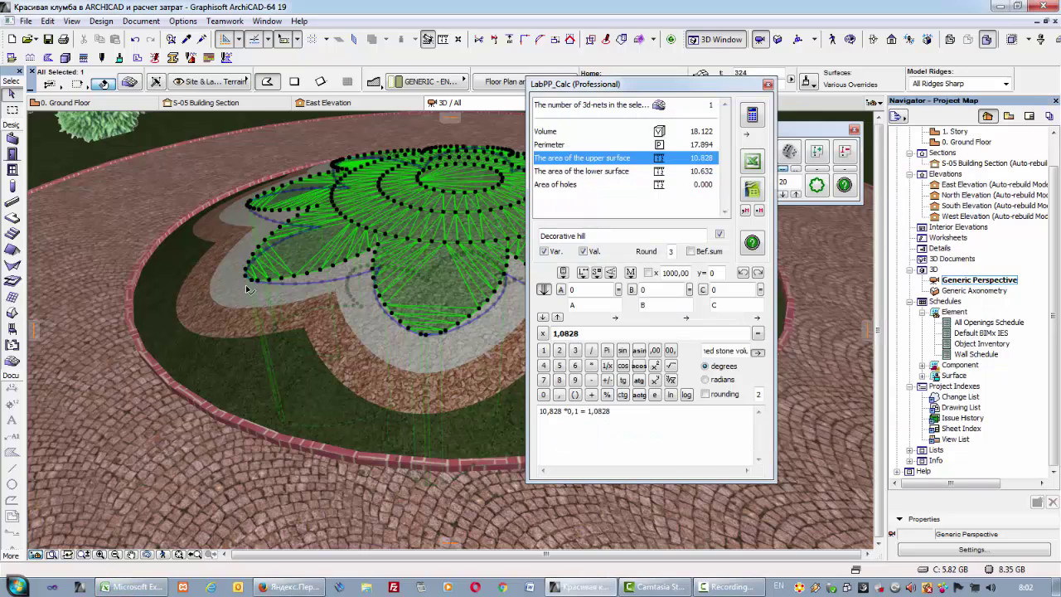
{"action": "left_click", "coordinate": [238, 290]}
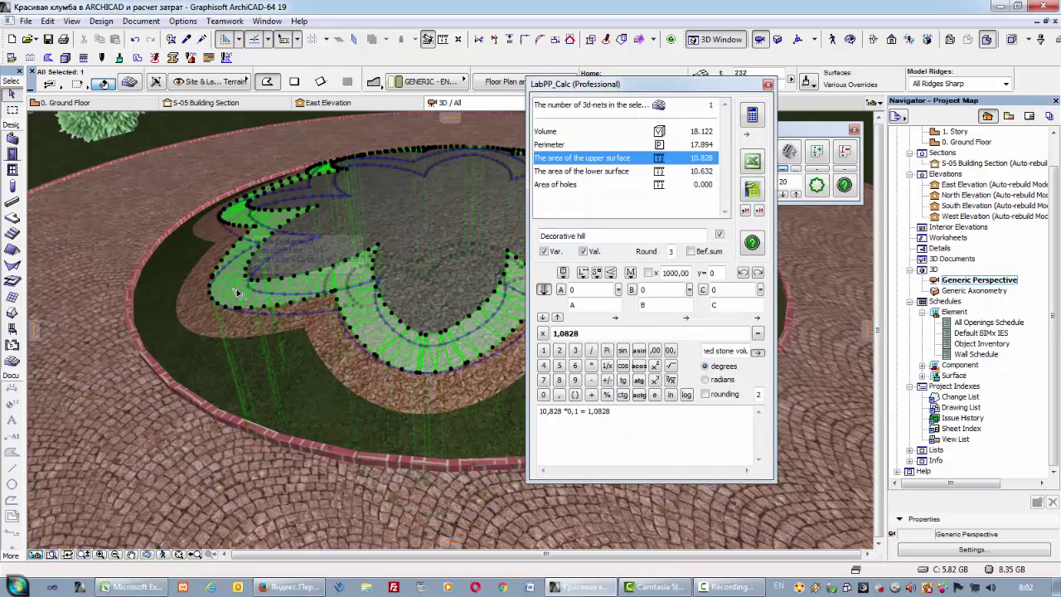
{"action": "left_click", "coordinate": [543, 333]}
{"action": "left_click", "coordinate": [752, 119]}
{"action": "left_click", "coordinate": [563, 273]}
{"action": "type", "text": "0,1"}
{"action": "key", "text": "Return"}
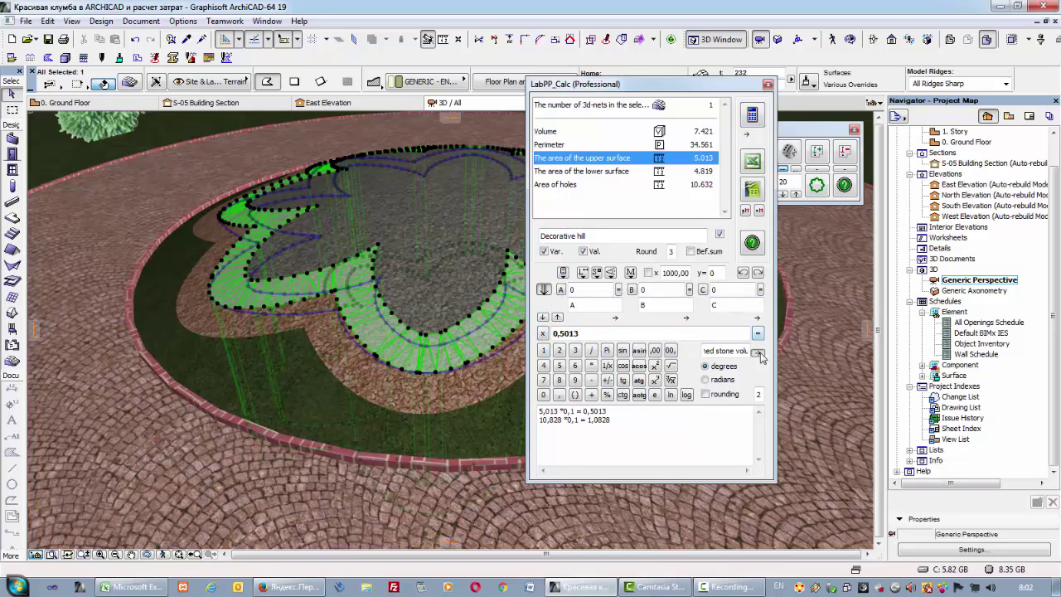
{"action": "type", "text": "White"}
Select the brown crushed stone mesh and calculate its upper surface area multiplied by 0,1.
{"action": "left_click", "coordinate": [347, 360]}
{"action": "key", "text": "Escape"}
{"action": "key", "text": "Escape"}
{"action": "left_click", "coordinate": [352, 364]}
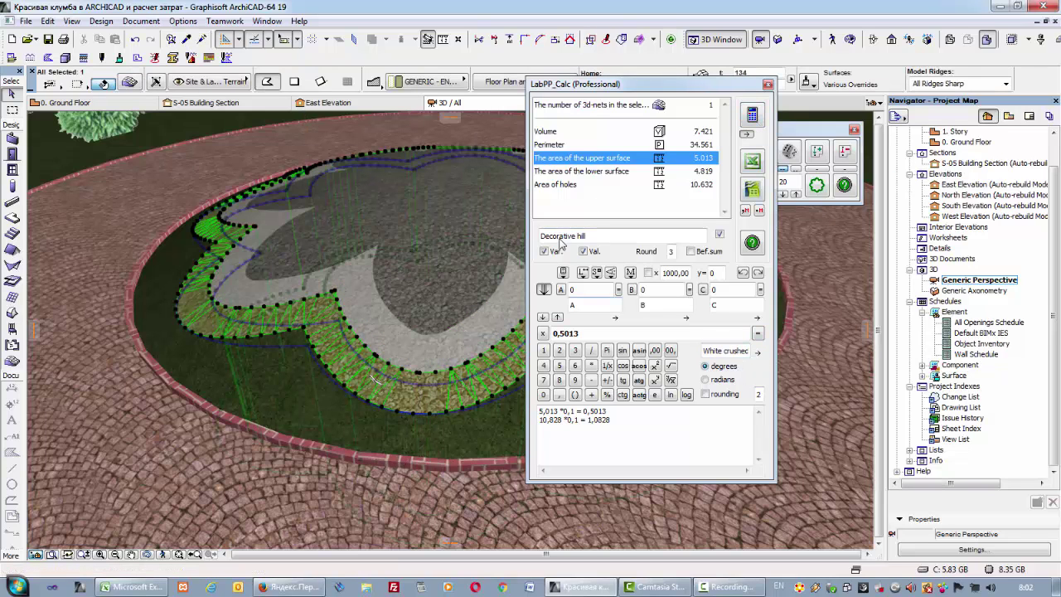
{"action": "left_click", "coordinate": [752, 114]}
{"action": "left_click", "coordinate": [544, 333]}
{"action": "left_click", "coordinate": [569, 158]}
{"action": "type", "text": "*0,1"}
{"action": "left_click", "coordinate": [756, 332]}
Label the result "Brown crushed stone volume" and export it to Excel.
{"action": "left_click_drag", "start_coordinate": [723, 351], "coordinate": [692, 352]}
{"action": "type", "text": "Brown"}
{"action": "left_click", "coordinate": [752, 162]}
Calculate the outer grass mesh's upper surface area, label it "Grass area" and export it to Excel.
{"action": "left_click", "coordinate": [282, 388]}
{"action": "left_click", "coordinate": [752, 115]}
{"action": "left_click", "coordinate": [545, 334]}
{"action": "double_click", "coordinate": [724, 351]}
{"action": "type", "text": "Grass area"}
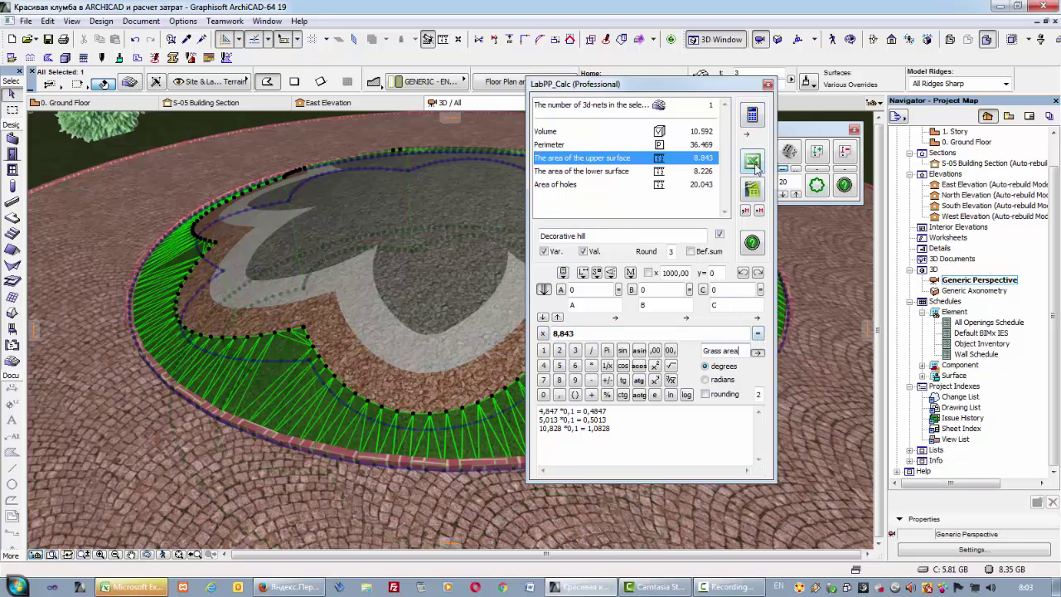
Switch to the Excel workbook and select cell C3 above the exported values.
{"action": "left_click", "coordinate": [104, 589]}
{"action": "left_click", "coordinate": [580, 271]}
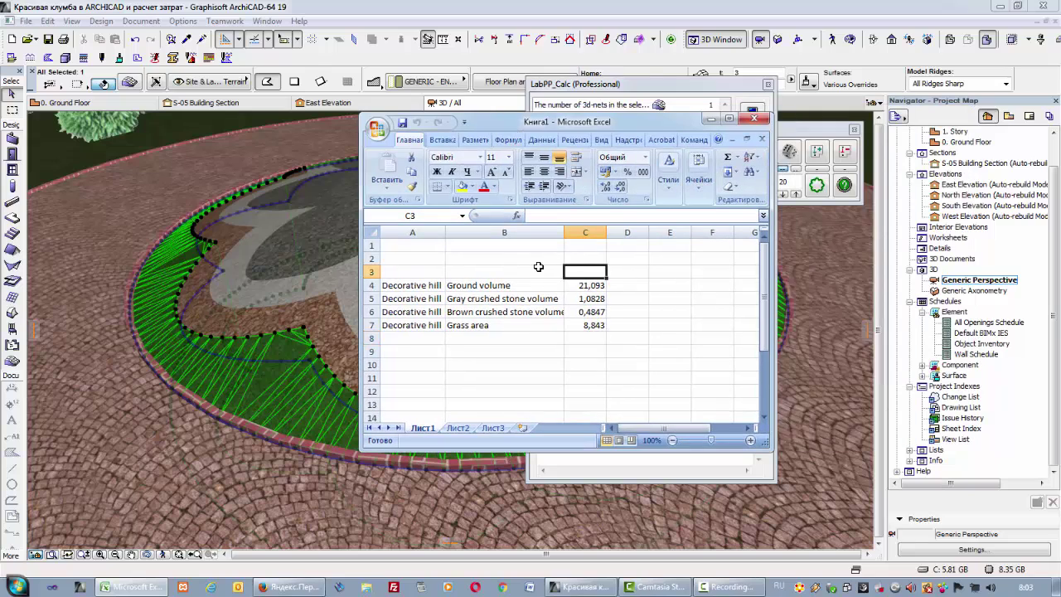
{"action": "type", "text": "г"}
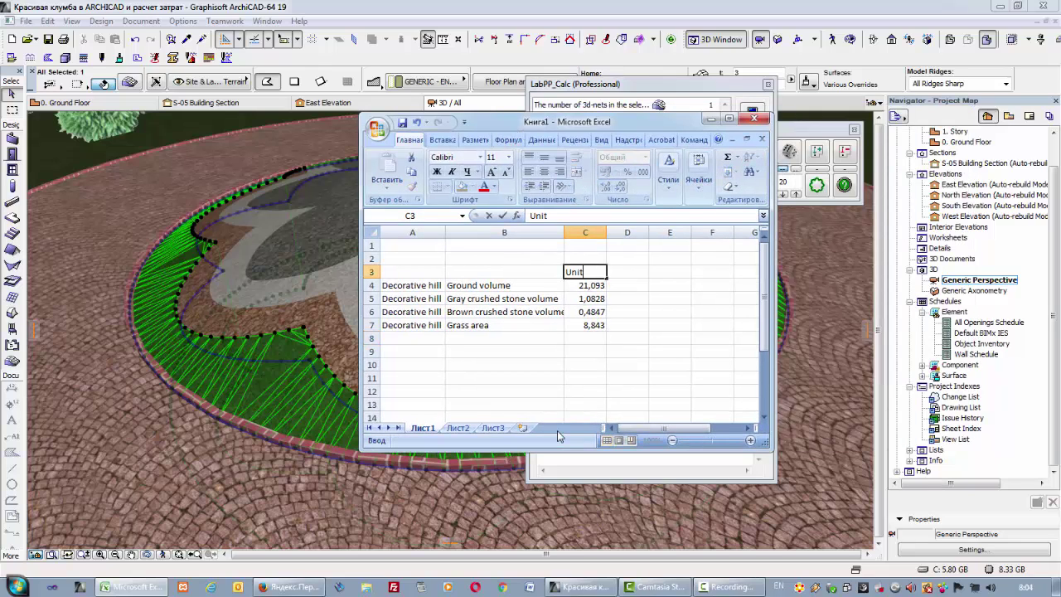
{"action": "key", "text": "Left"}
{"action": "key", "text": "Right"}
{"action": "type", "text": "C"}
{"action": "key", "text": "BackSpace"}
{"action": "key", "text": "BackSpace"}
{"action": "key", "text": "BackSpace"}
{"action": "key", "text": "BackSpace"}
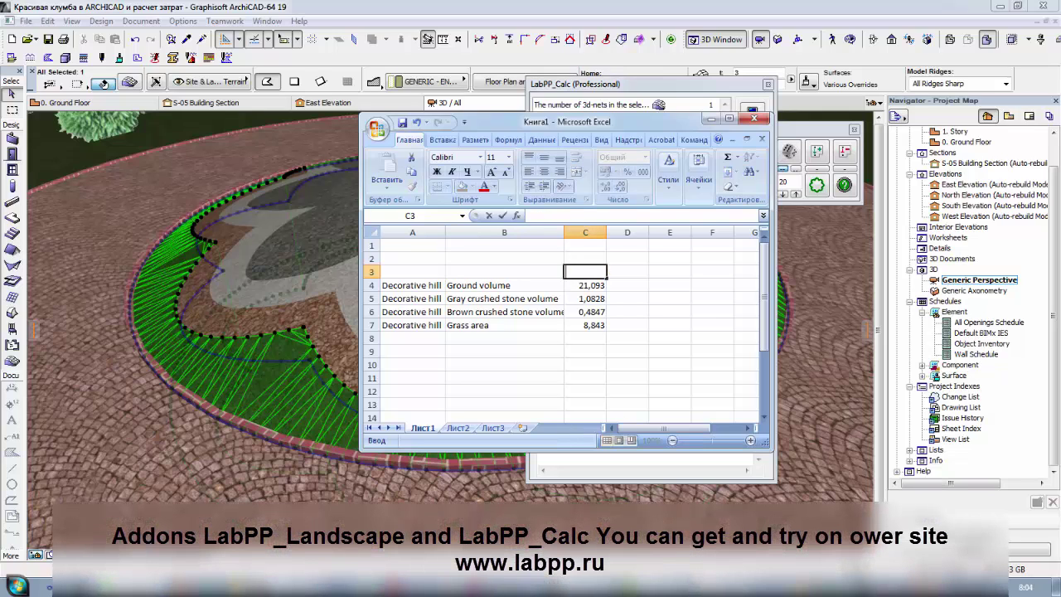
Enter the column headings "Quantity" in C3 and "Unit" in D3.
{"action": "type", "text": "Quantity"}
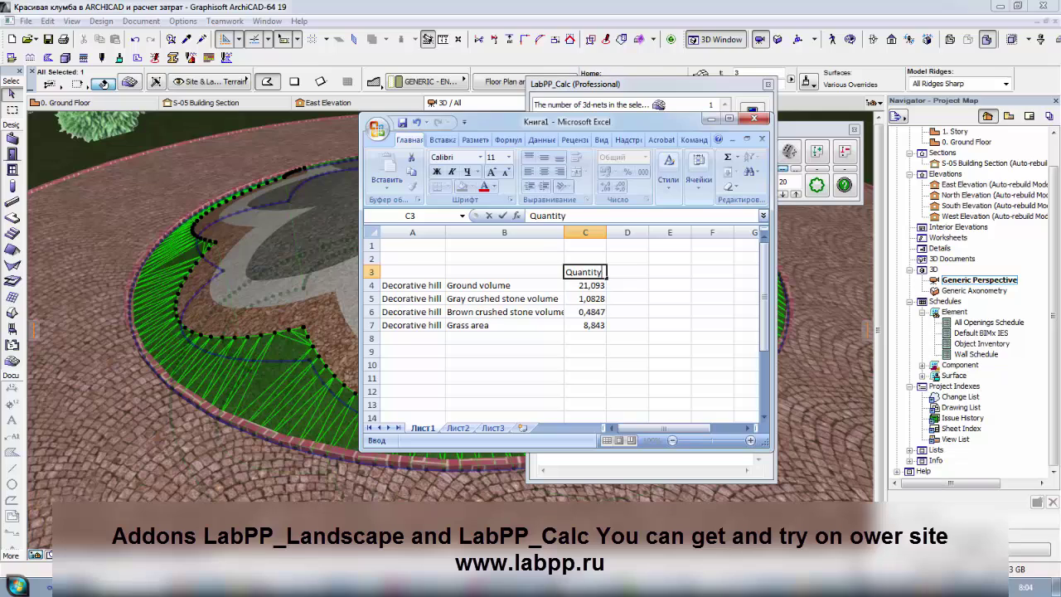
{"action": "key", "text": "Tab"}
{"action": "type", "text": "Unit"}
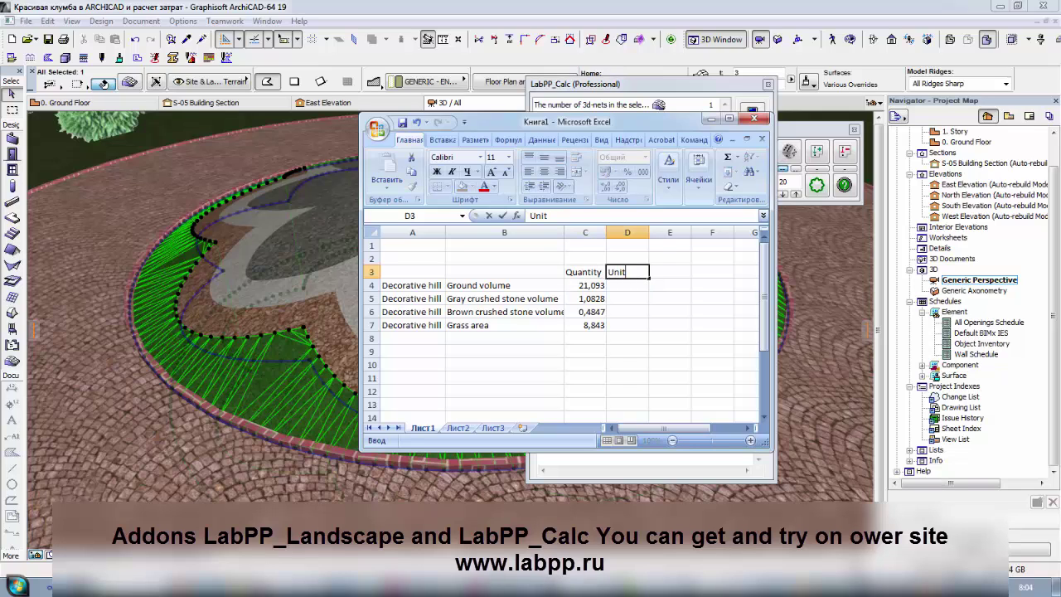
{"action": "key", "text": "Return"}
Fill in the units: m3 for the three volume rows in D4:D6 and m2 for the grass area in D7.
{"action": "type", "text": "m3"}
{"action": "key", "text": "Return"}
{"action": "type", "text": "m3"}
{"action": "key", "text": "Return"}
{"action": "type", "text": "m3"}
{"action": "key", "text": "Return"}
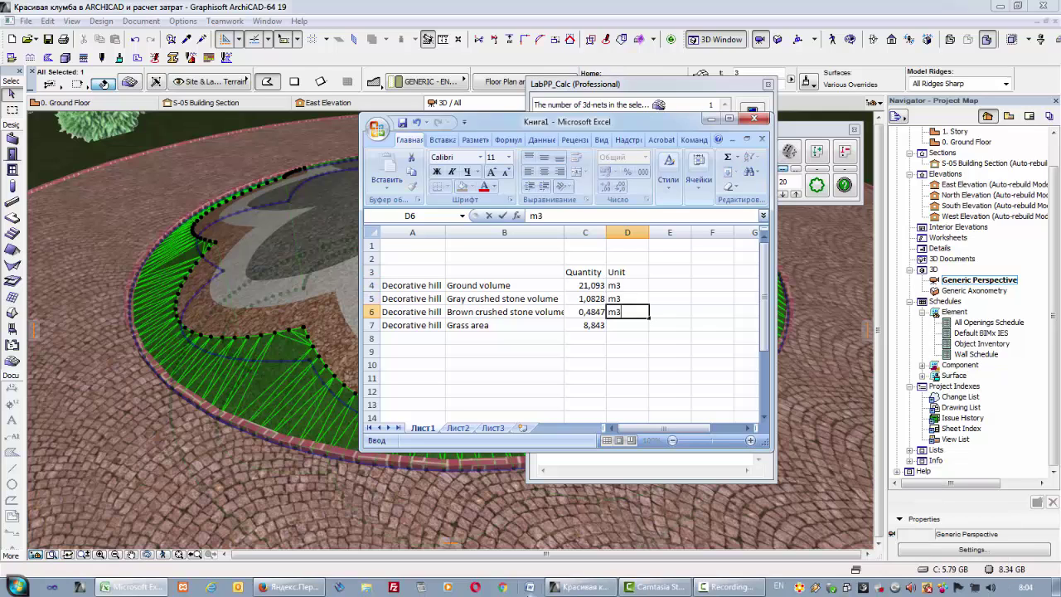
{"action": "type", "text": "m2"}
Add the column heading "Price" in cell E3.
{"action": "key", "text": "Tab"}
{"action": "key", "text": "Up"}
{"action": "key", "text": "Up"}
{"action": "key", "text": "Up"}
{"action": "key", "text": "Up"}
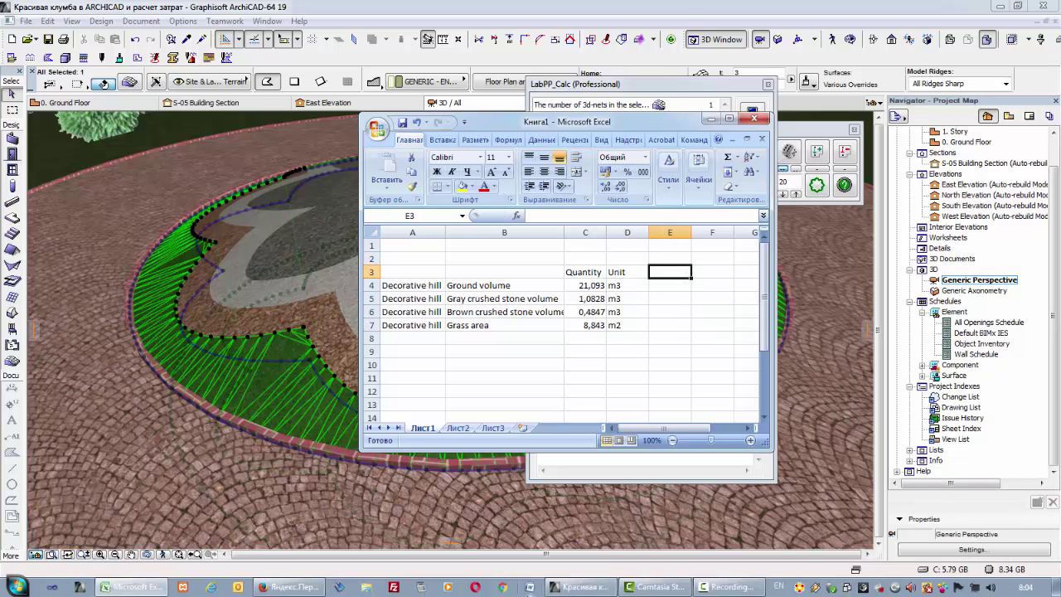
{"action": "type", "text": "Price"}
{"action": "key", "text": "Return"}
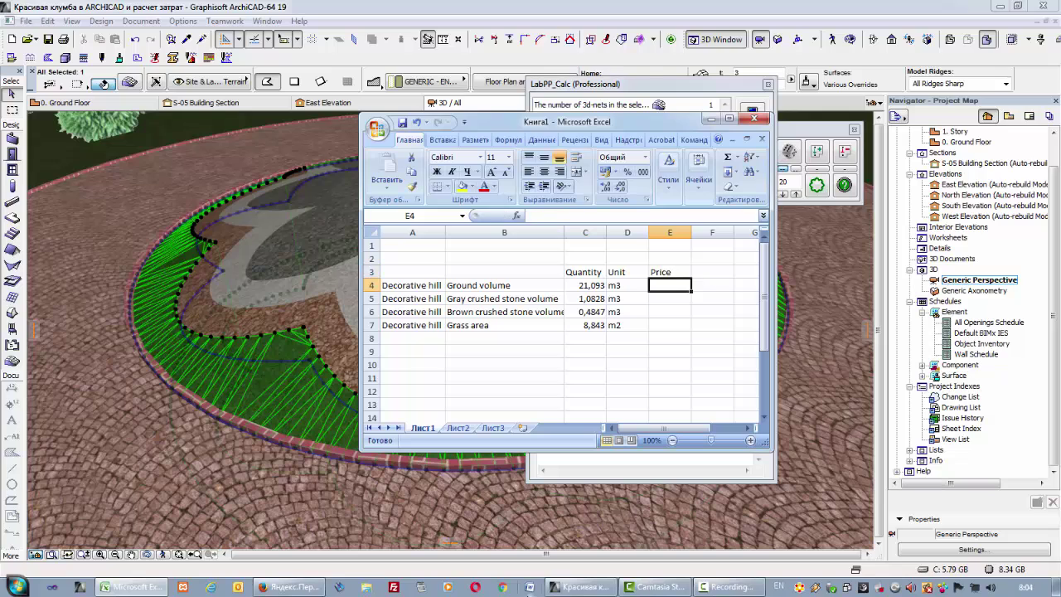
Enter the prices 100, 200, 300 and 400 in cells E4 to E7.
{"action": "type", "text": "100"}
{"action": "key", "text": "Return"}
{"action": "type", "text": "200"}
{"action": "key", "text": "Return"}
{"action": "type", "text": "300"}
{"action": "key", "text": "Return"}
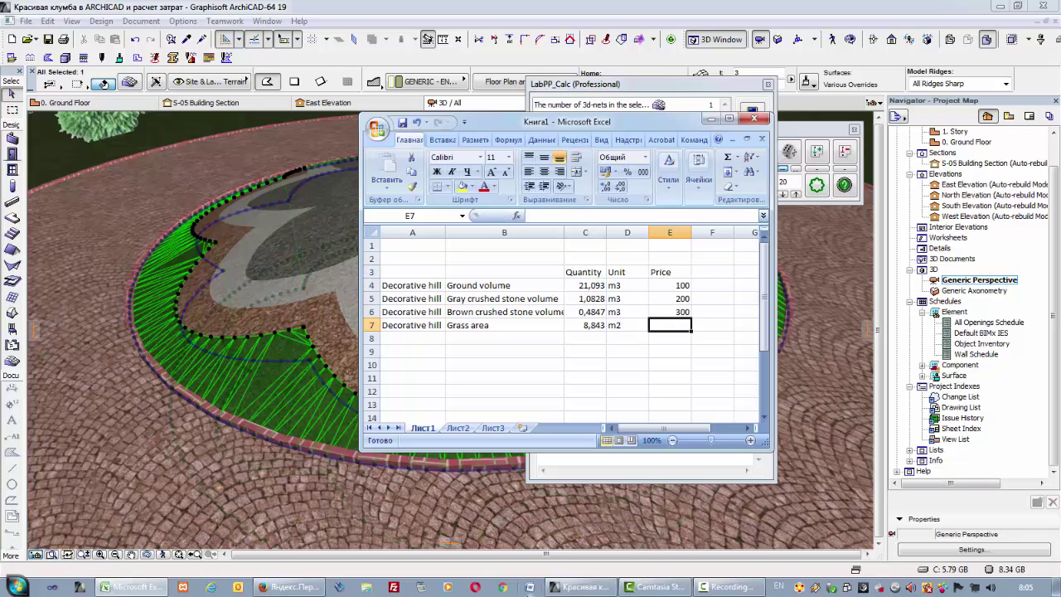
{"action": "type", "text": "400"}
Add the column heading "Summ" in cell F3.
{"action": "key", "text": "Tab"}
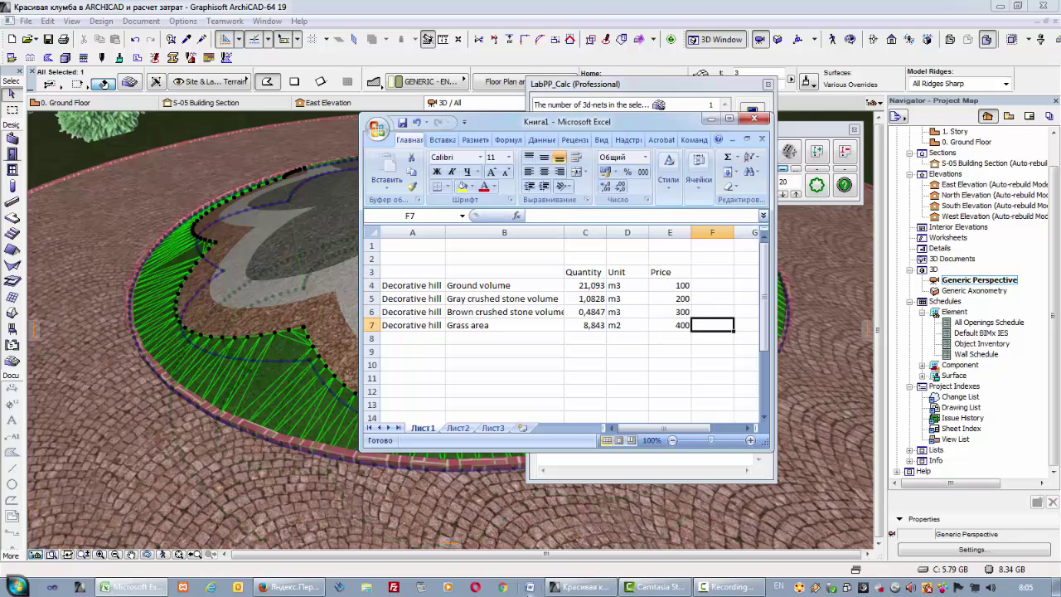
{"action": "key", "text": "Up"}
{"action": "key", "text": "Up"}
{"action": "key", "text": "Up"}
{"action": "key", "text": "Up"}
{"action": "type", "text": "Summ"}
{"action": "key", "text": "Return"}
Calculate each row's cost with the formula =E4*C4 in F4 and copy it down through F7.
{"action": "type", "text": "=E4*C4"}
{"action": "key", "text": "ctrl+Return"}
{"action": "key", "text": "ctrl+c"}
{"action": "key", "text": "Down"}
{"action": "key", "text": "ctrl+v"}
{"action": "key", "text": "Down"}
{"action": "key", "text": "ctrl+v"}
{"action": "key", "text": "Down"}
{"action": "key", "text": "ctrl+v"}
Enter the label "Total" in cell E8 below the prices.
{"action": "key", "text": "Down"}
{"action": "key", "text": "Left"}
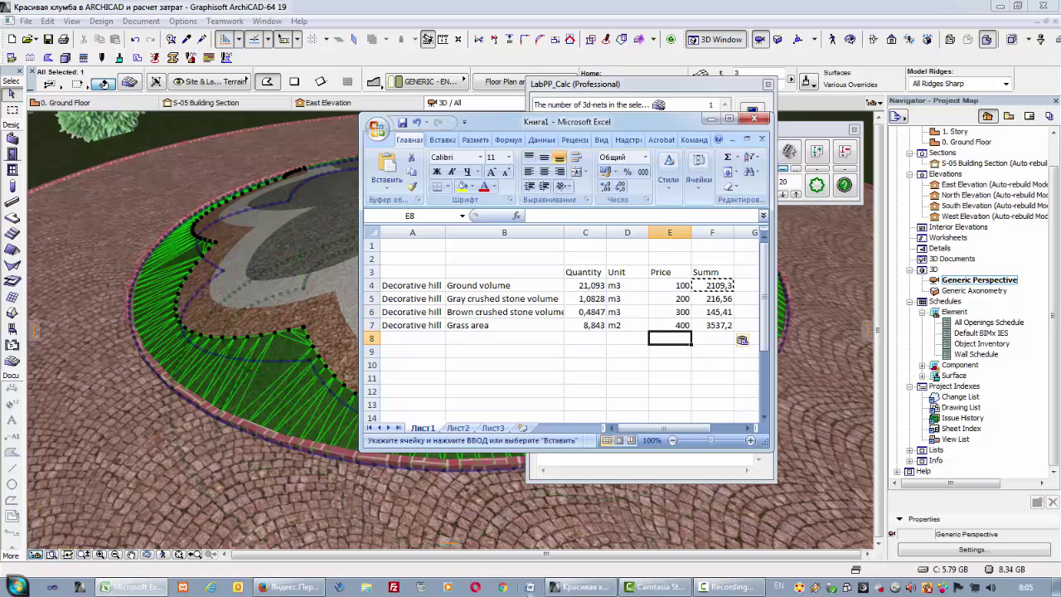
{"action": "type", "text": "Total"}
{"action": "key", "text": "Tab"}
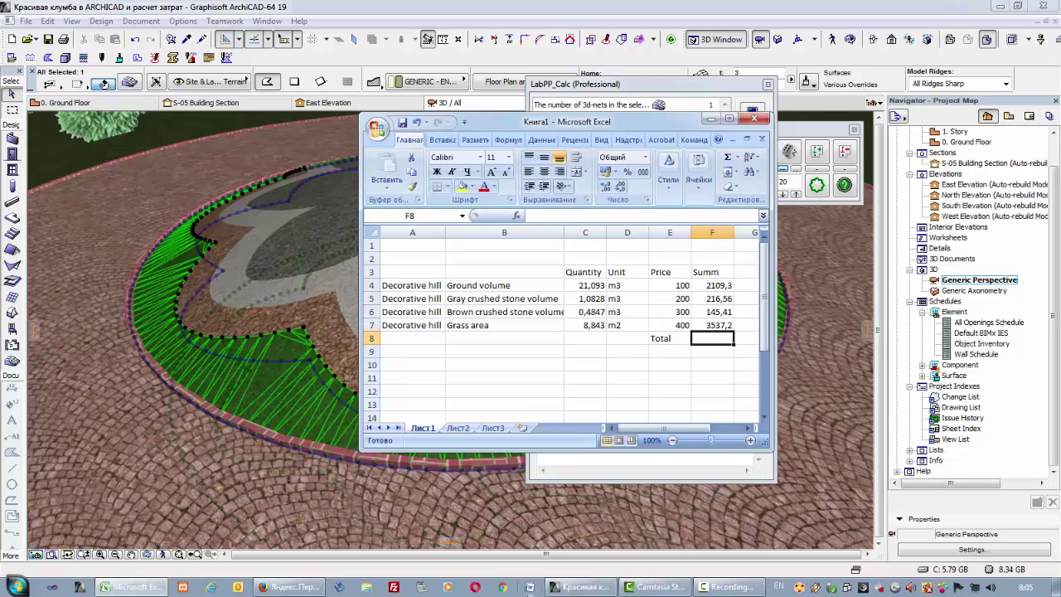